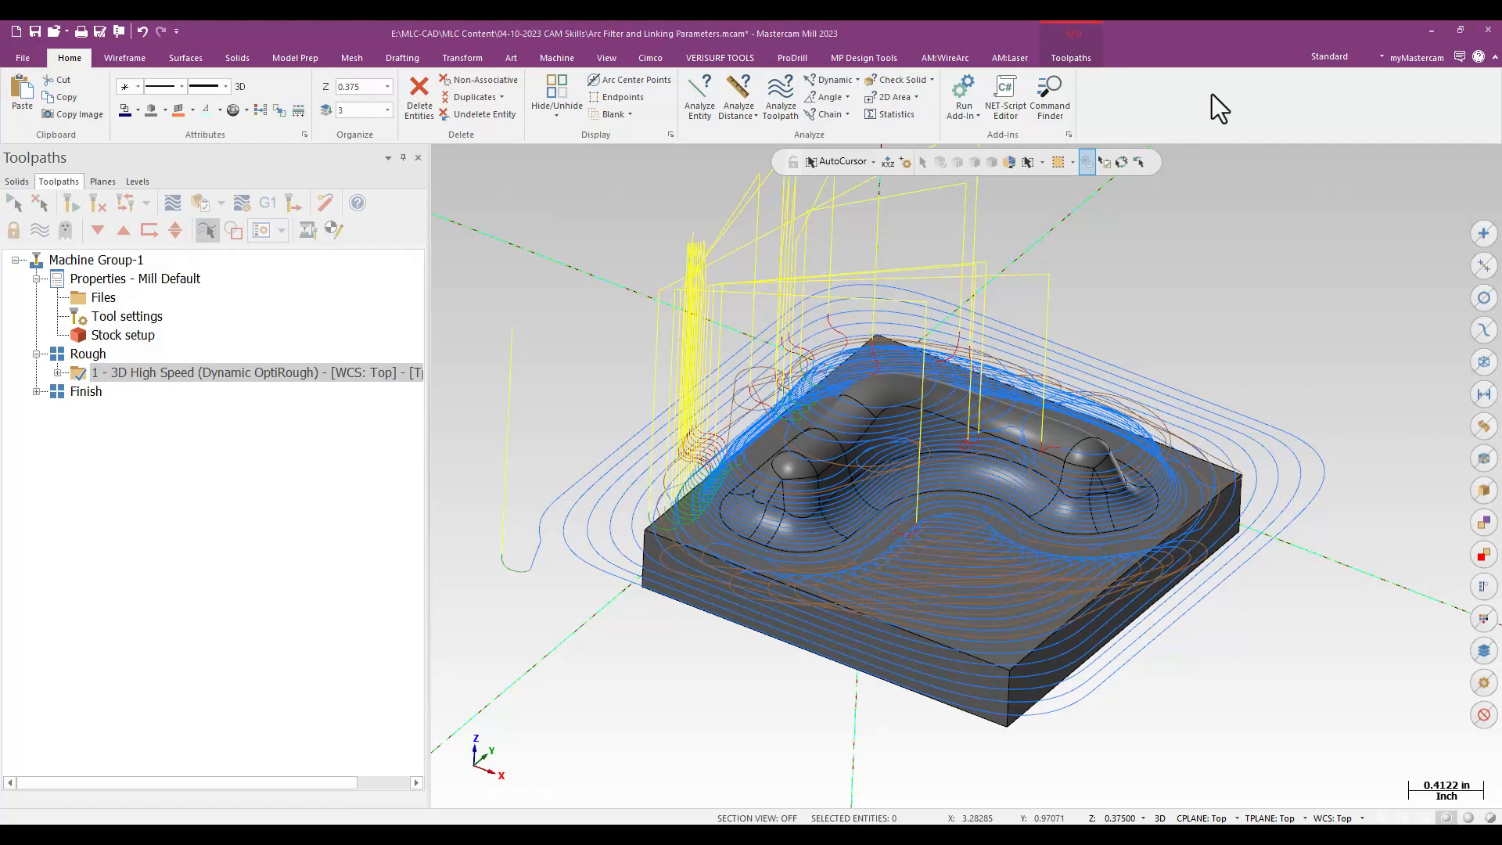
# Step: Open the linking parameters of the 3D High Speed Dynamic OptiRough operation in the Rough group
pyautogui.moveTo(1282, 248); pyautogui.dragTo(1279, 252, button='middle')
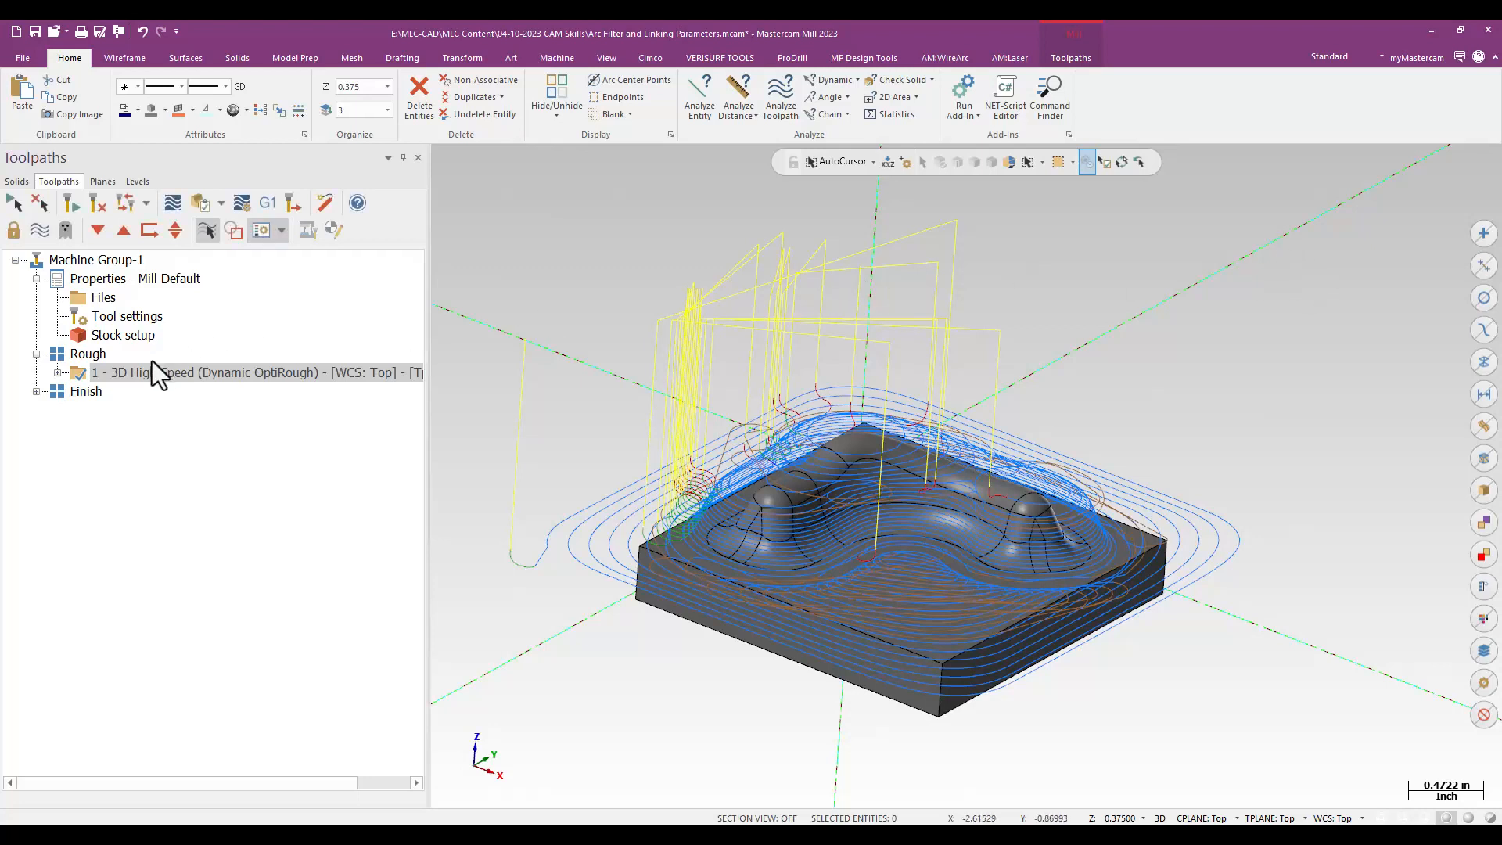
pyautogui.click(58, 373)
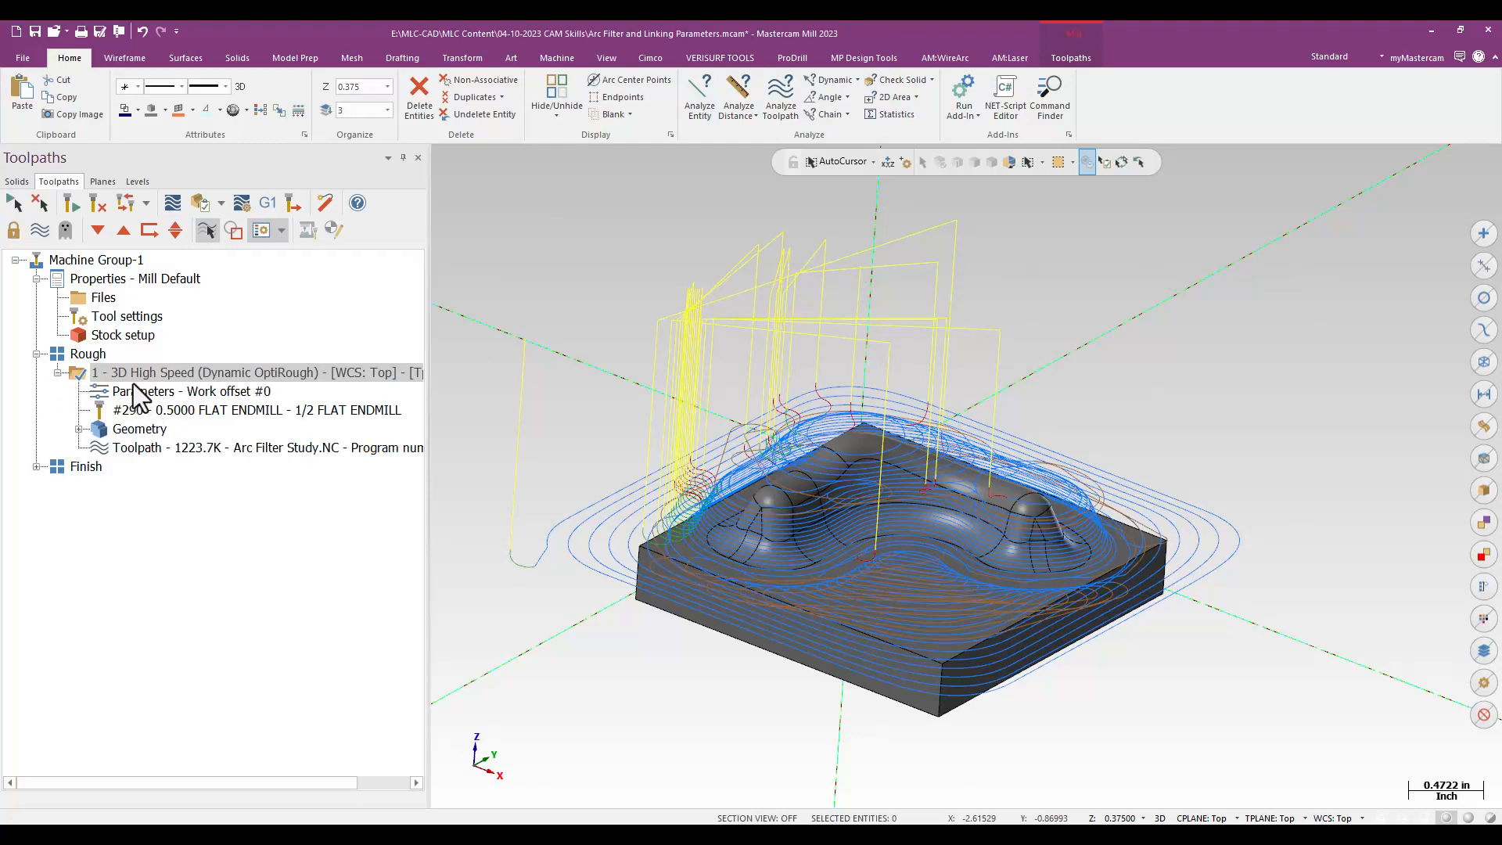
pyautogui.click(141, 392)
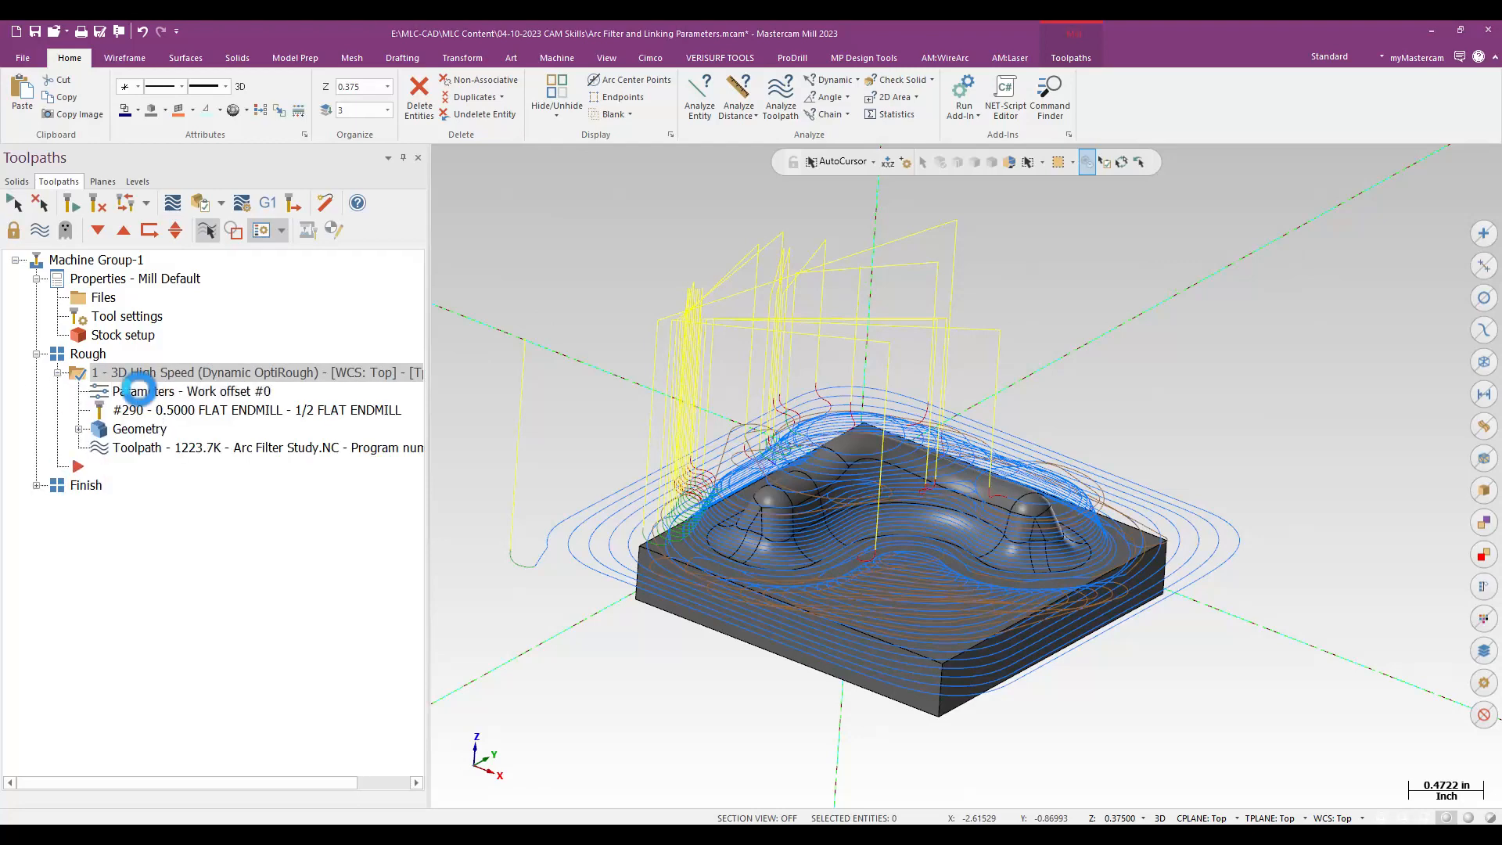
pyautogui.moveTo(837, 171); pyautogui.dragTo(962, 176)
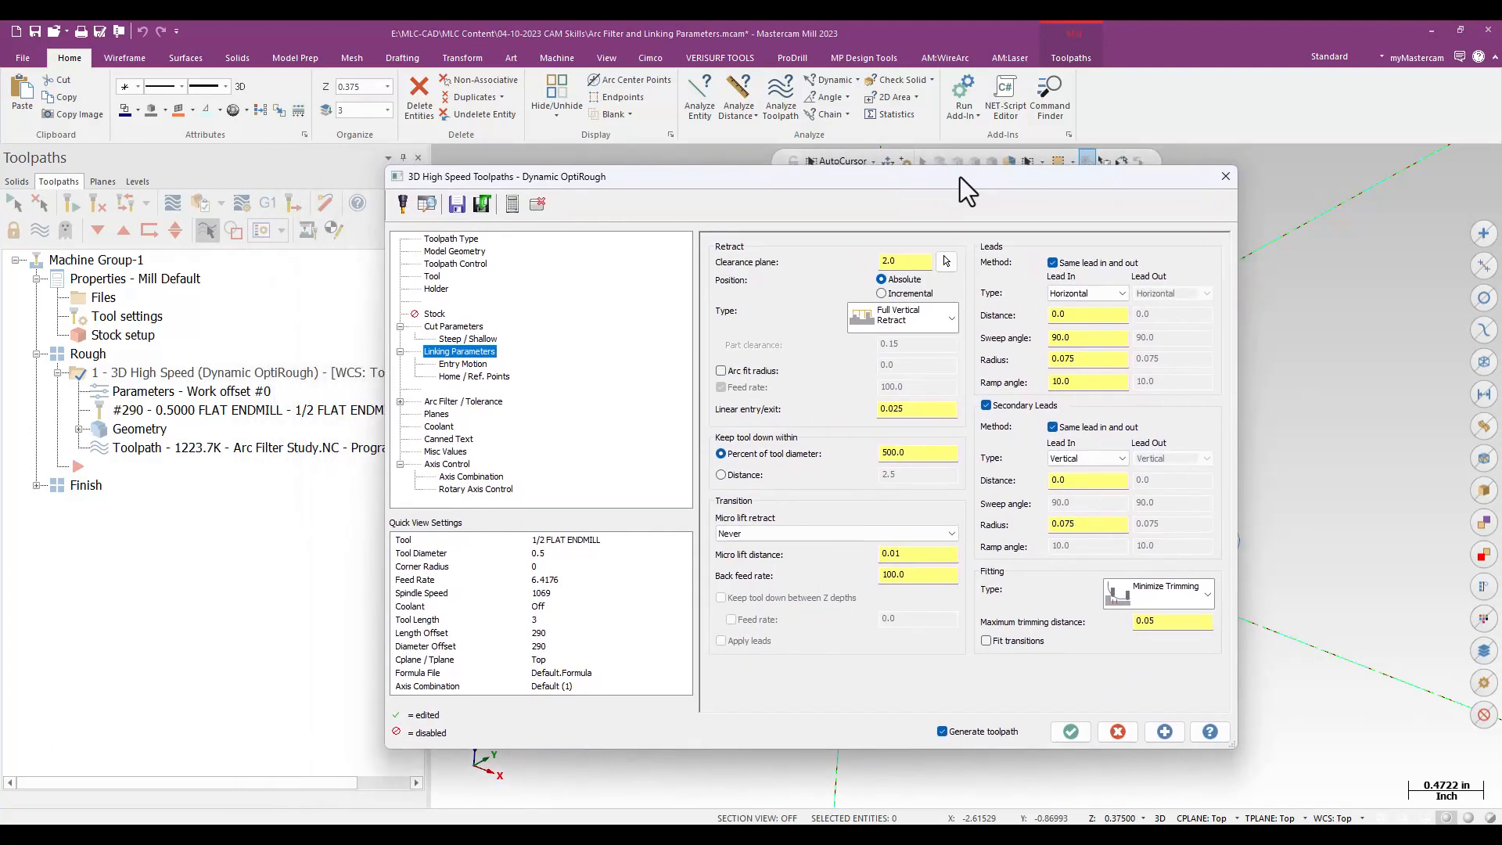
pyautogui.moveTo(913, 181); pyautogui.dragTo(905, 187)
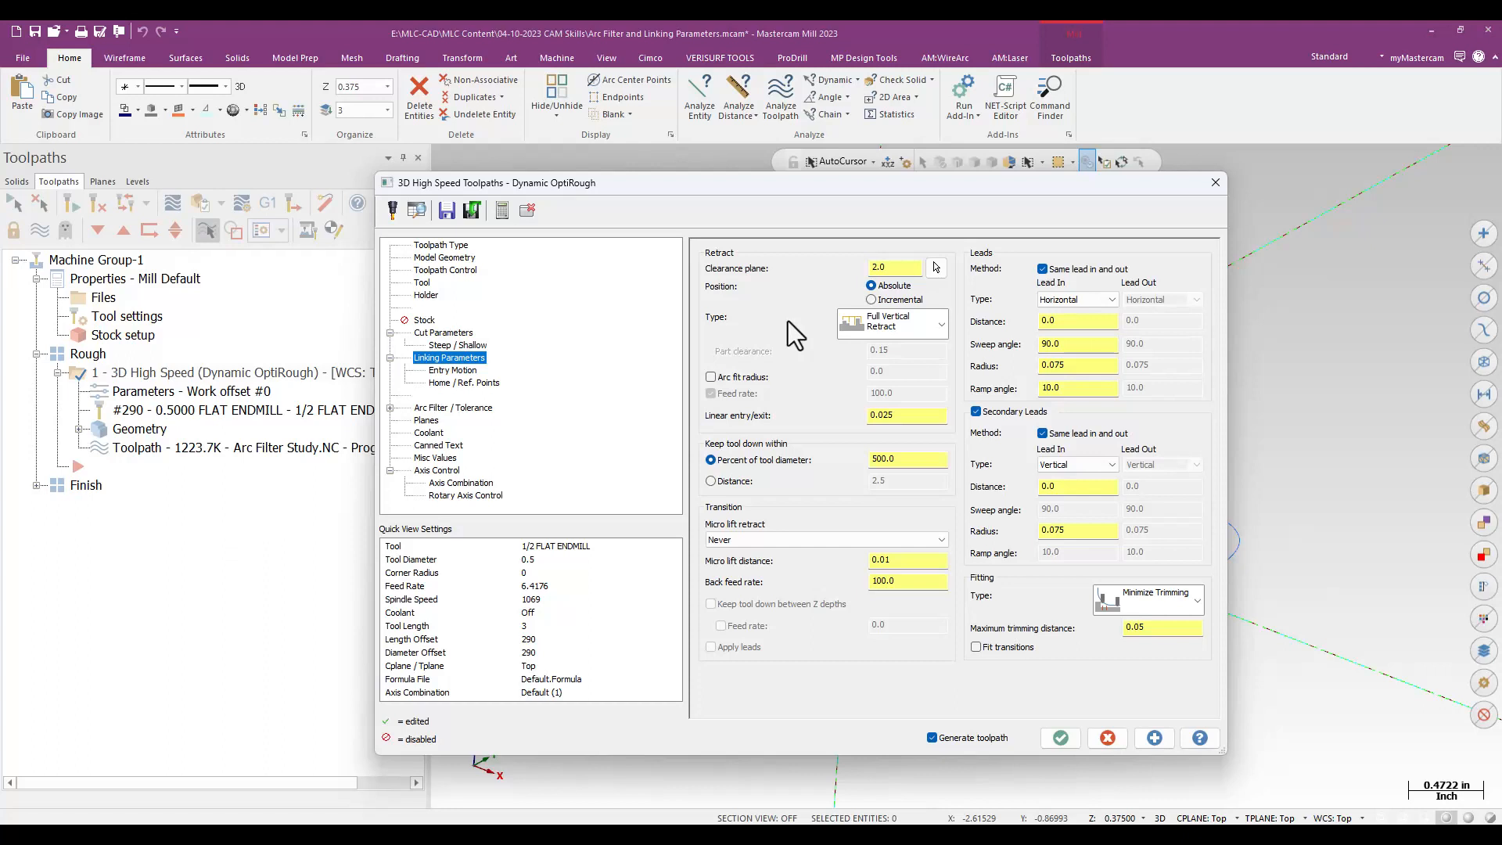
# Step: Set the retract type to Minimum Vertical Retract, turn off the retract feed rate, and regenerate the roughing toolpath
pyautogui.click(942, 323)
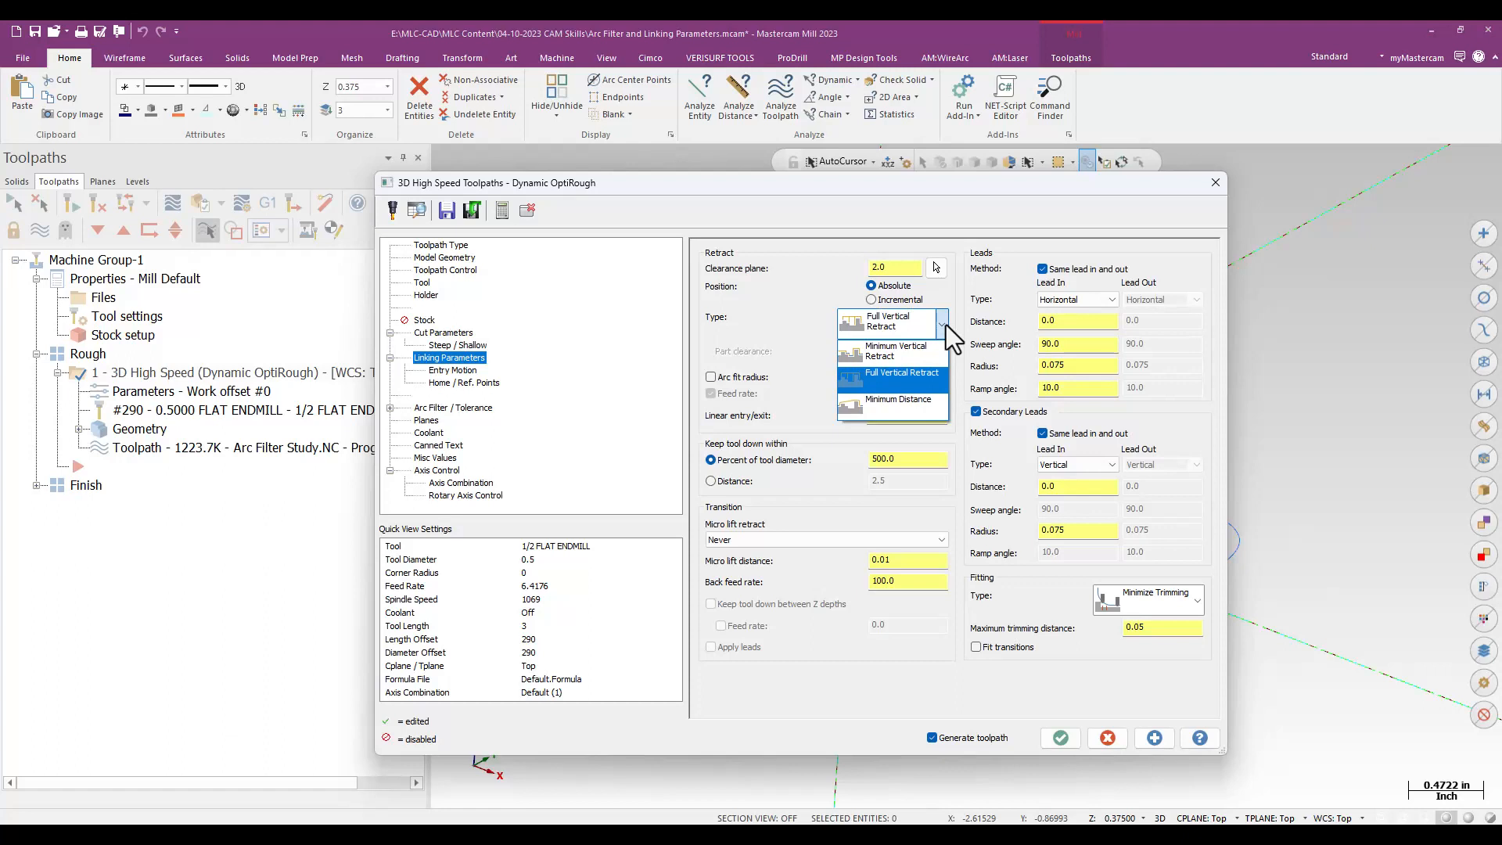
pyautogui.click(796, 304)
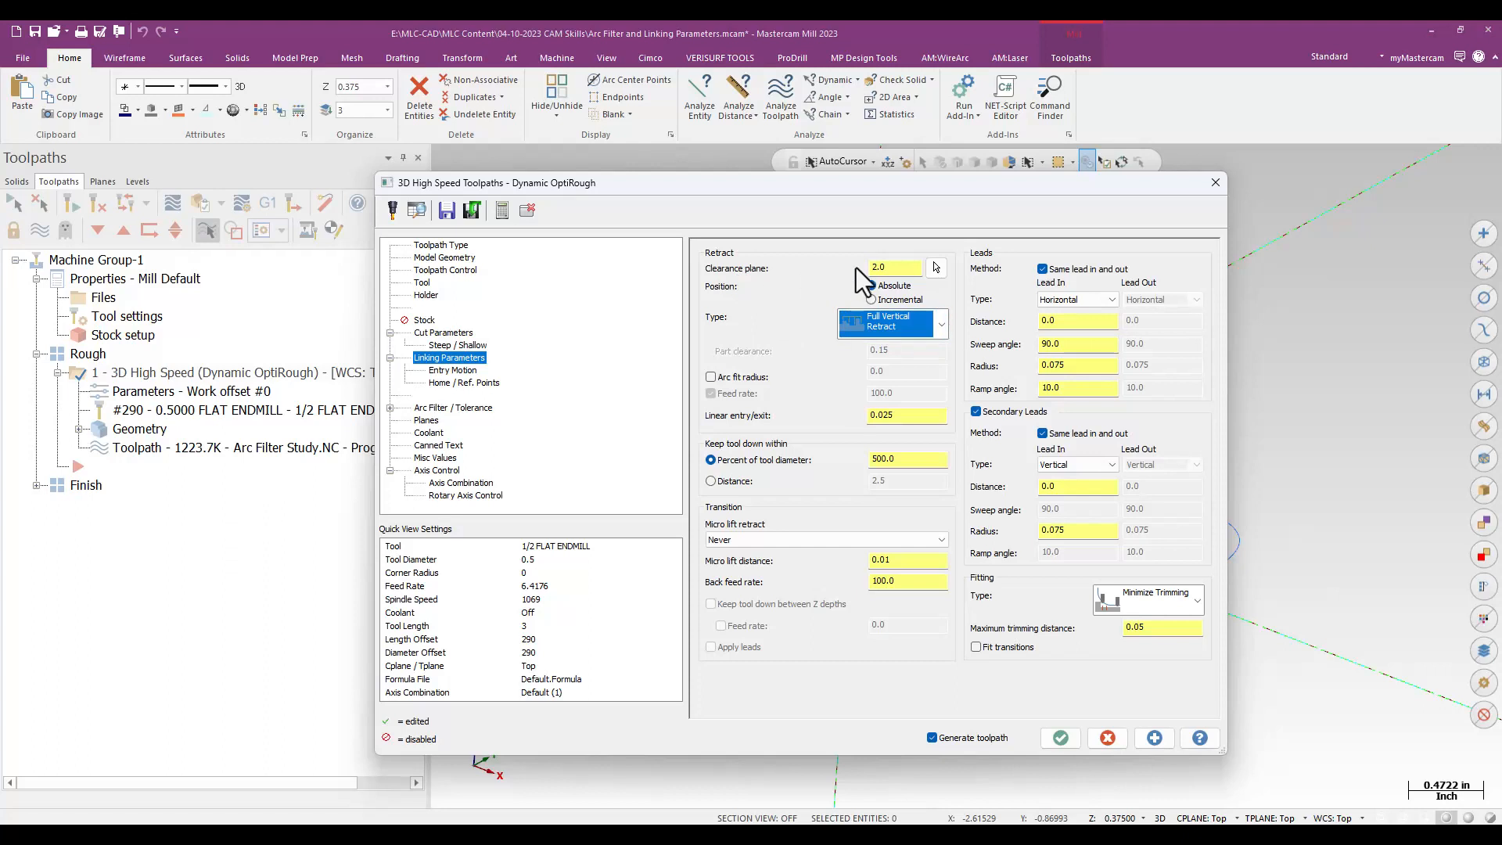
pyautogui.click(905, 267)
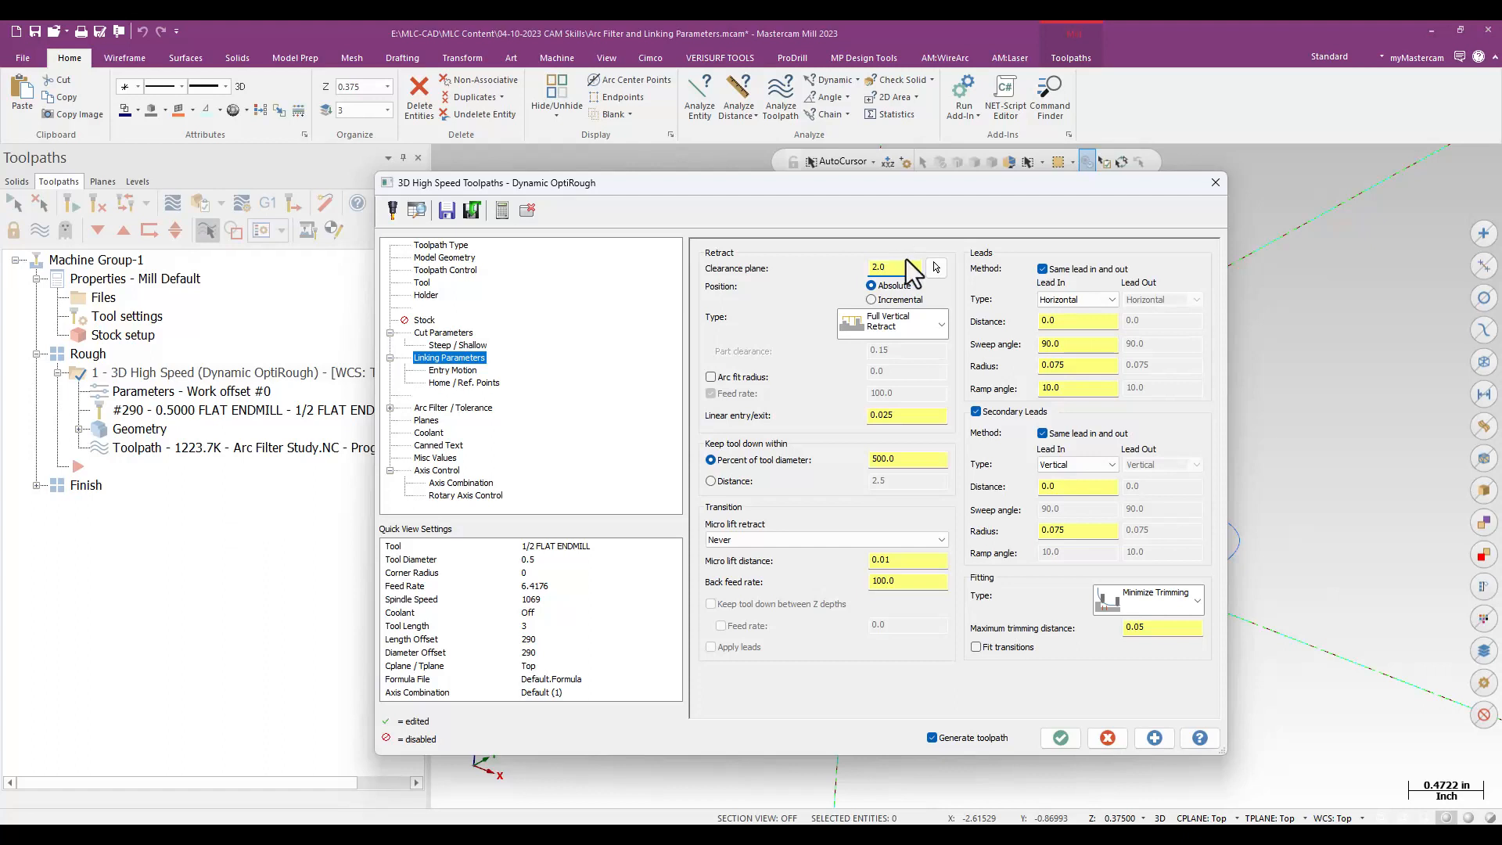
pyautogui.moveTo(901, 181)
pyautogui.mouseDown()
pyautogui.moveTo(424, 283)
pyautogui.moveTo(300, 288)
pyautogui.moveTo(526, 266)
pyautogui.moveTo(908, 179)
pyautogui.mouseUp()
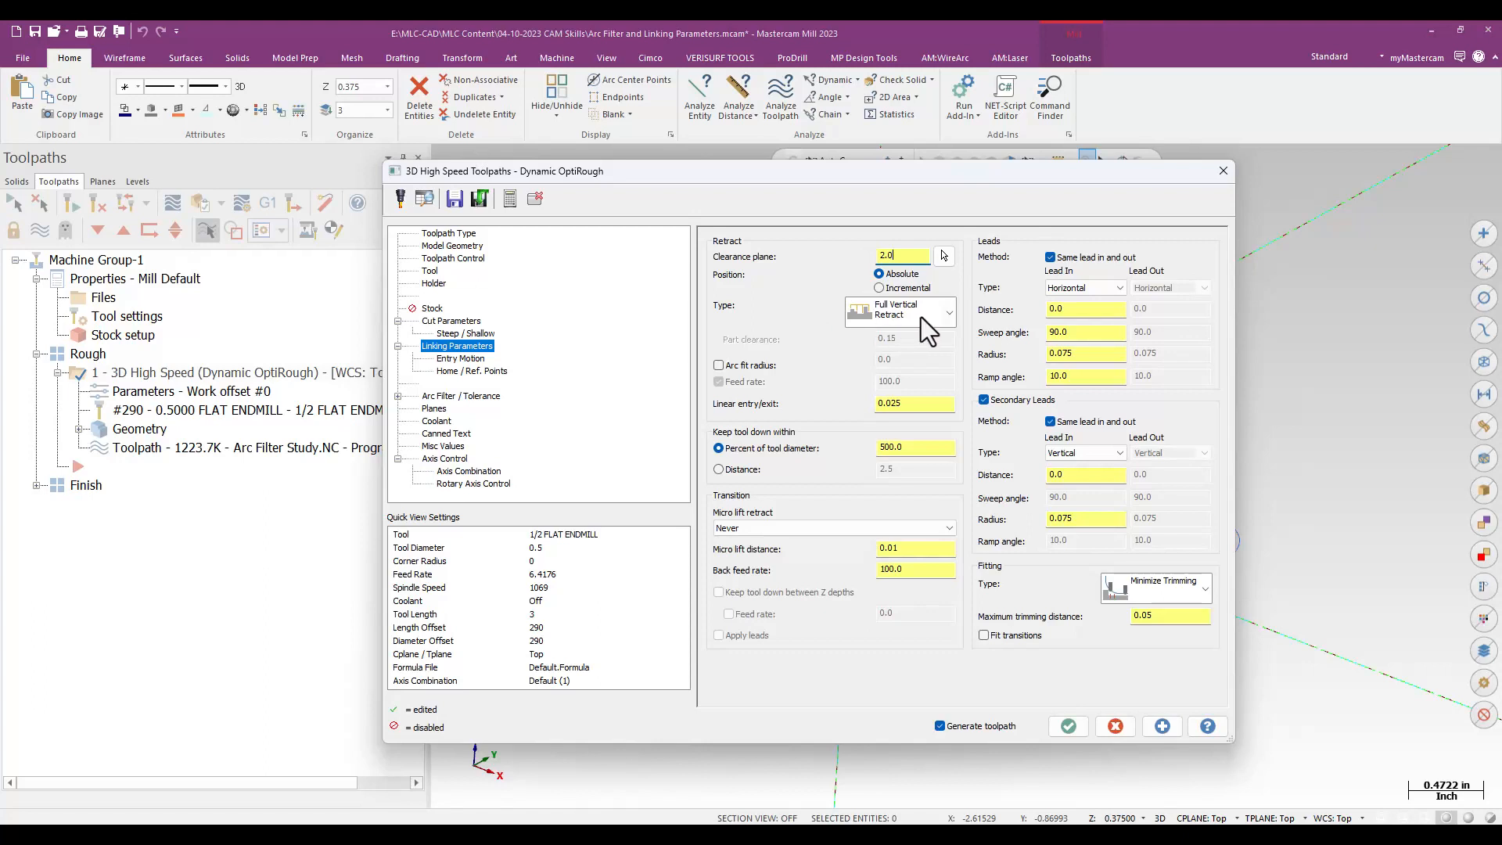
pyautogui.click(949, 313)
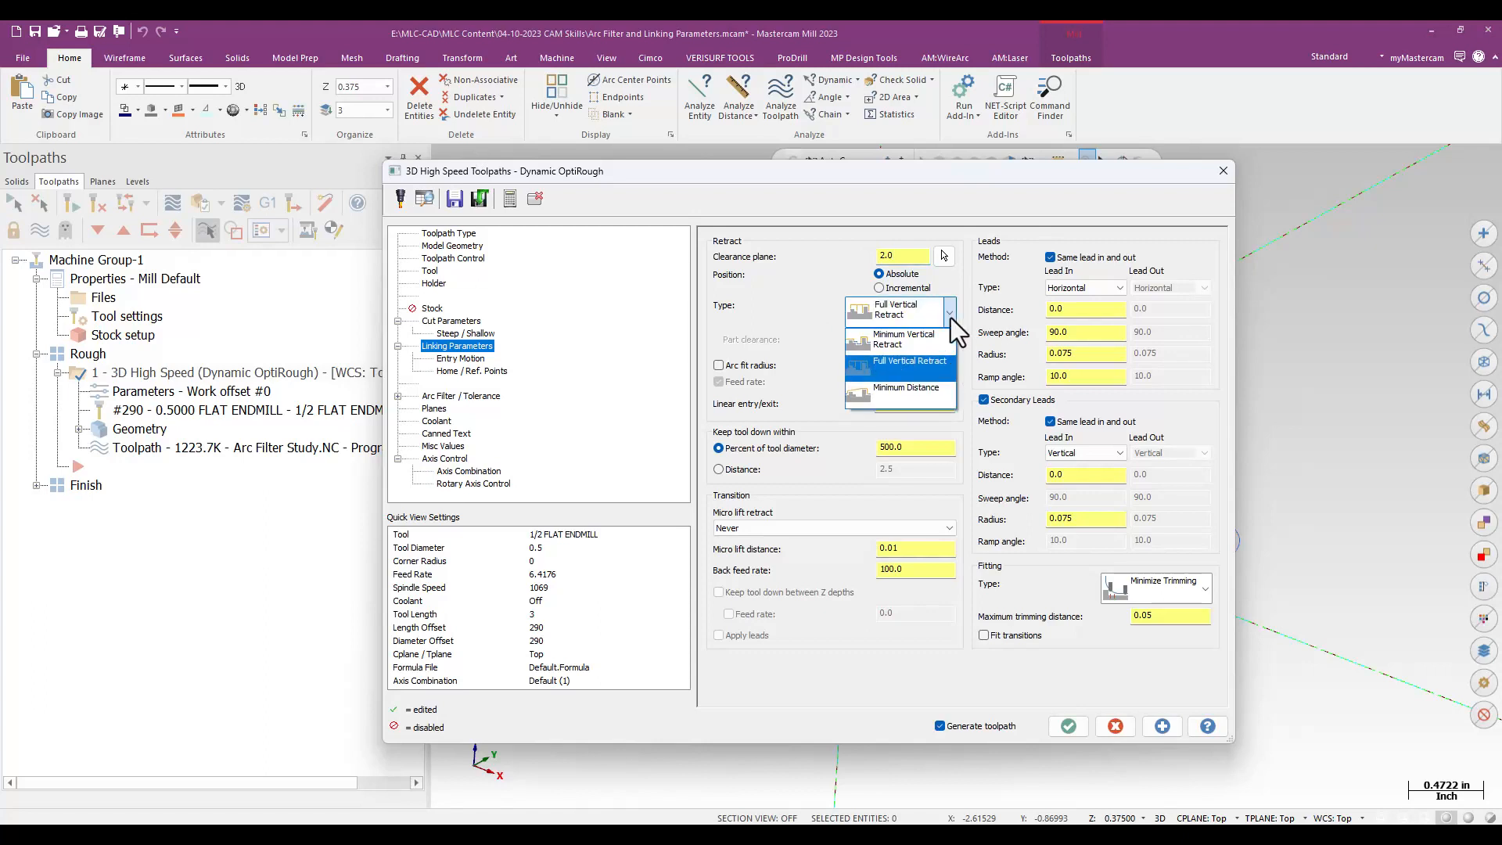
pyautogui.click(919, 345)
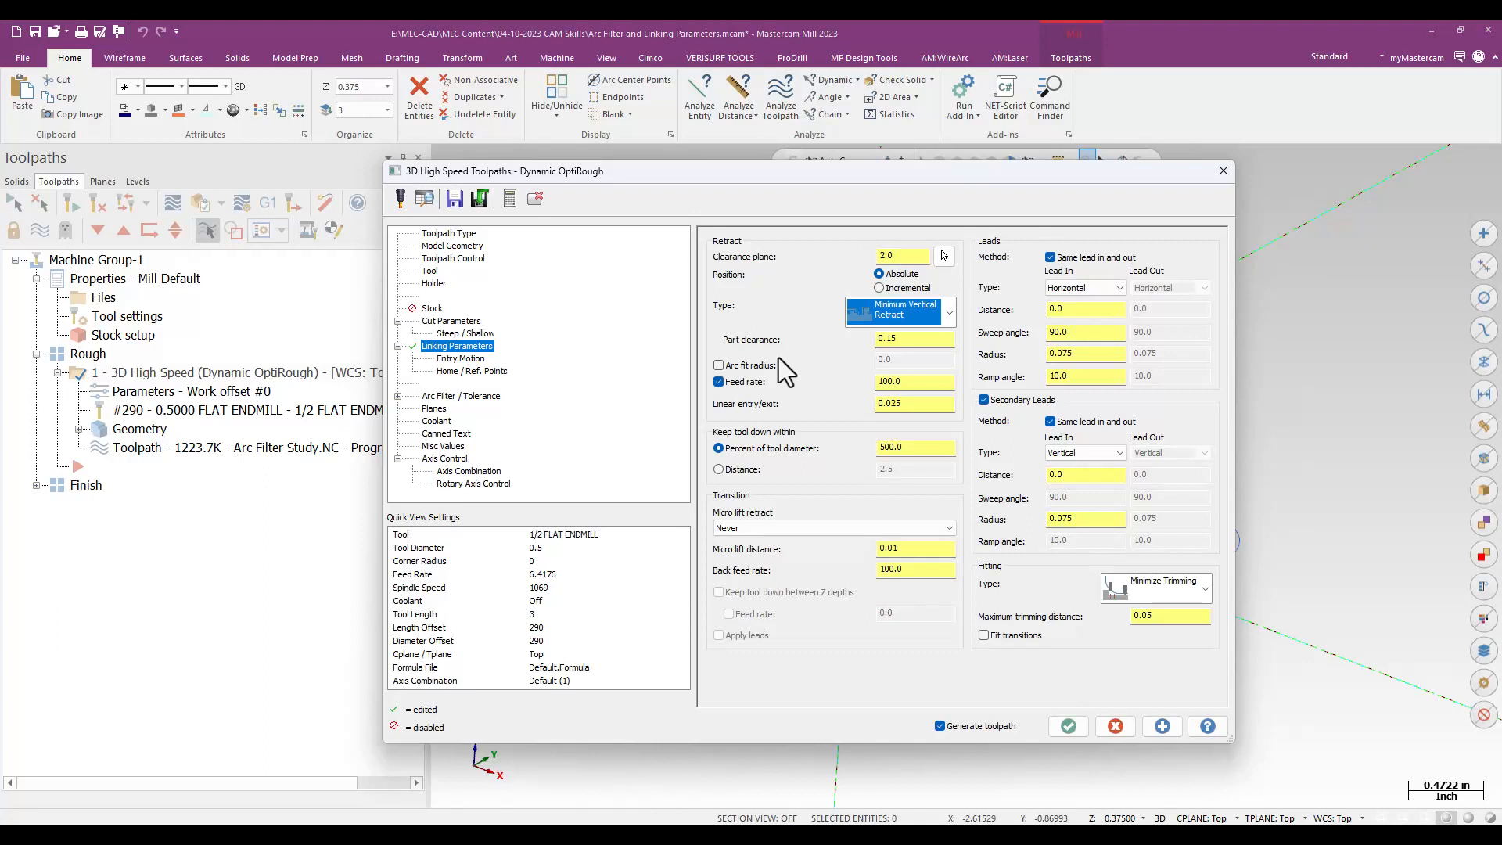
pyautogui.click(916, 339)
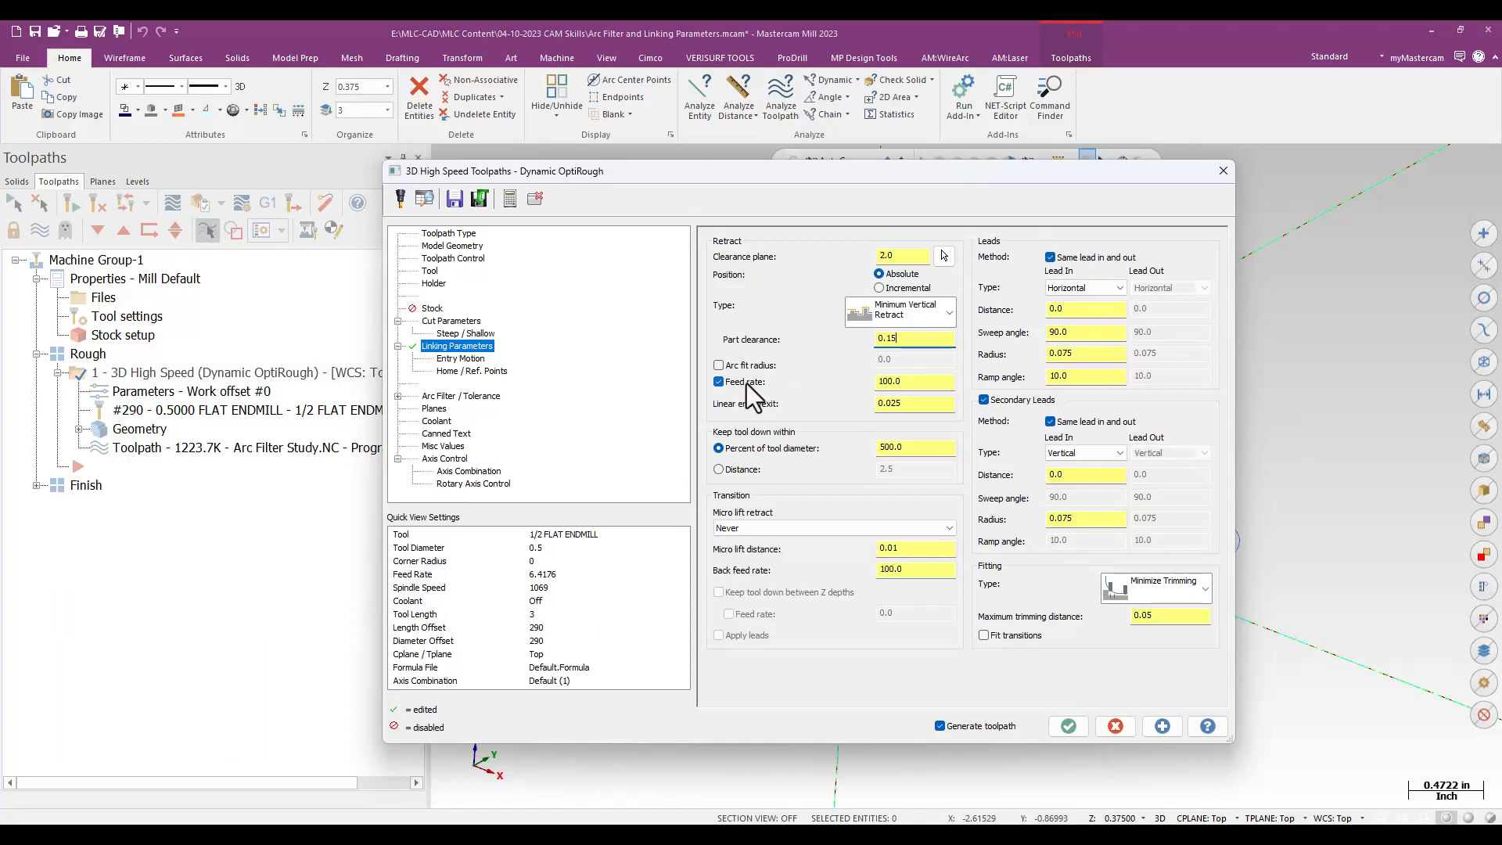
pyautogui.click(1069, 726)
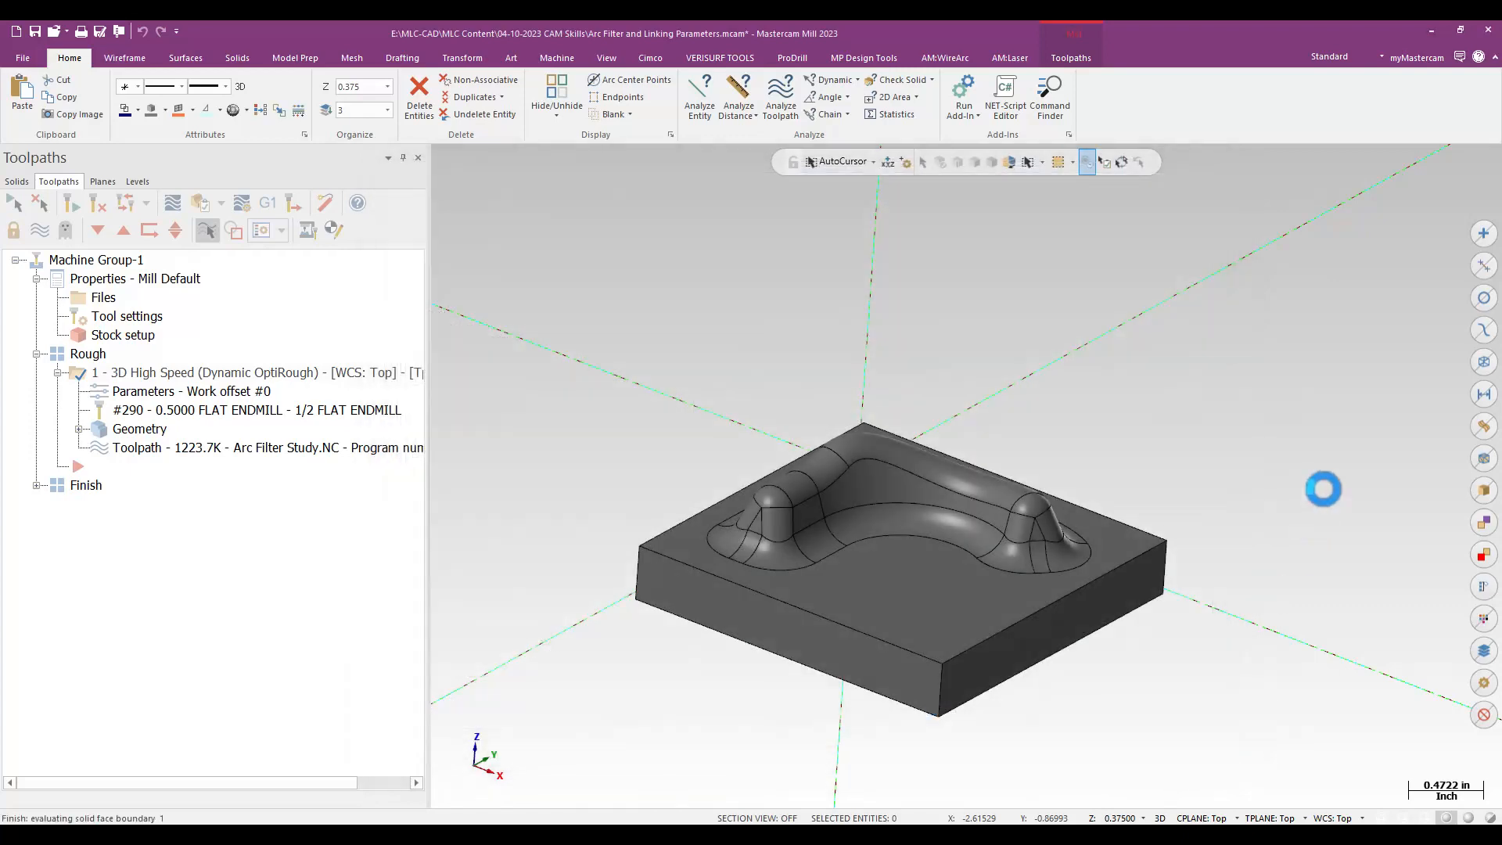
pyautogui.moveTo(1323, 489); pyautogui.dragTo(1323, 489, button='middle')
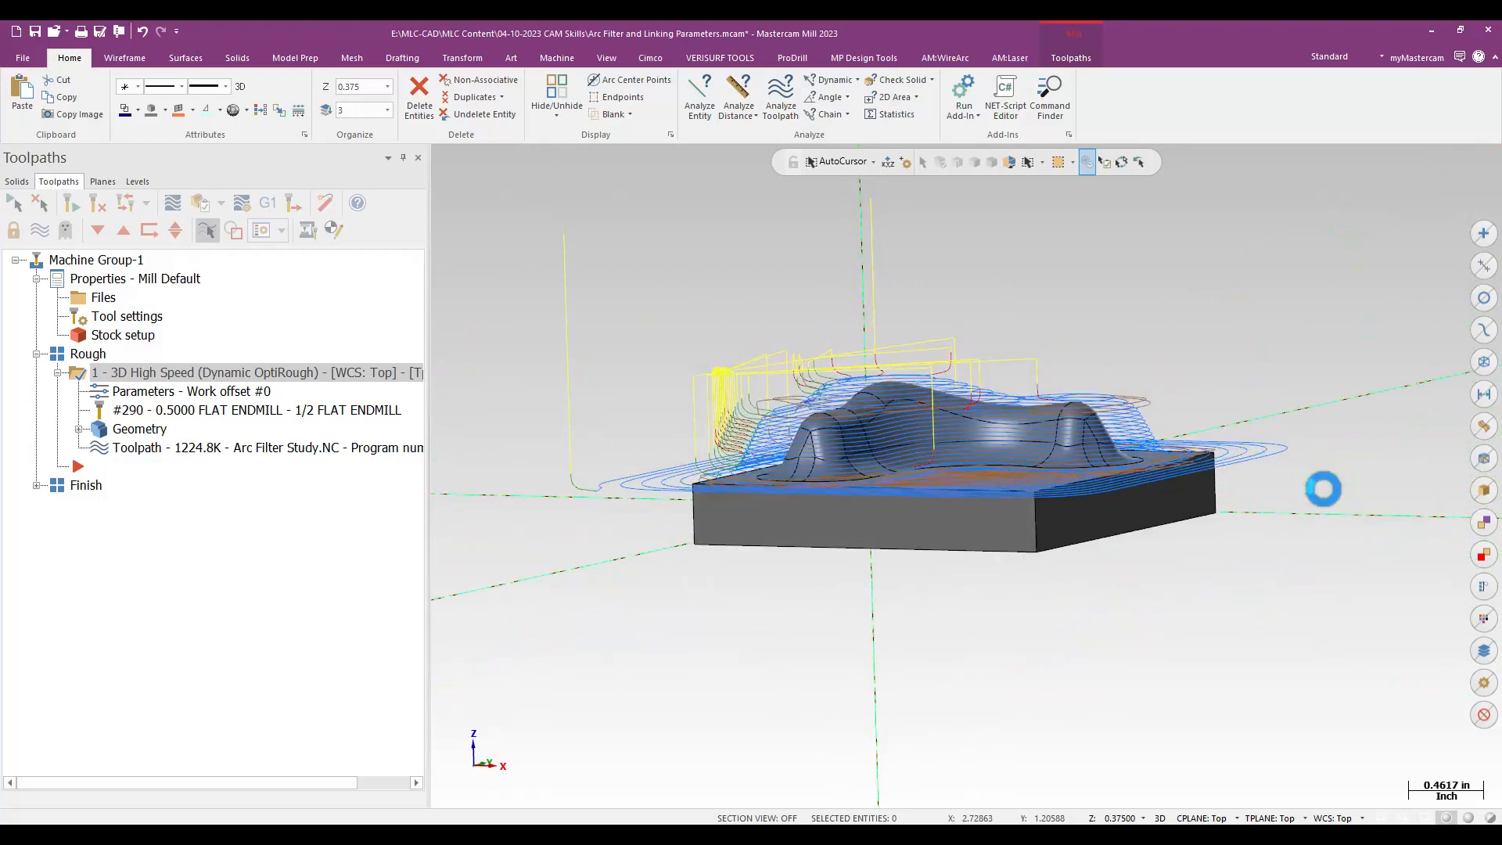
pyautogui.moveTo(1323, 489); pyautogui.dragTo(1324, 488, button='middle')
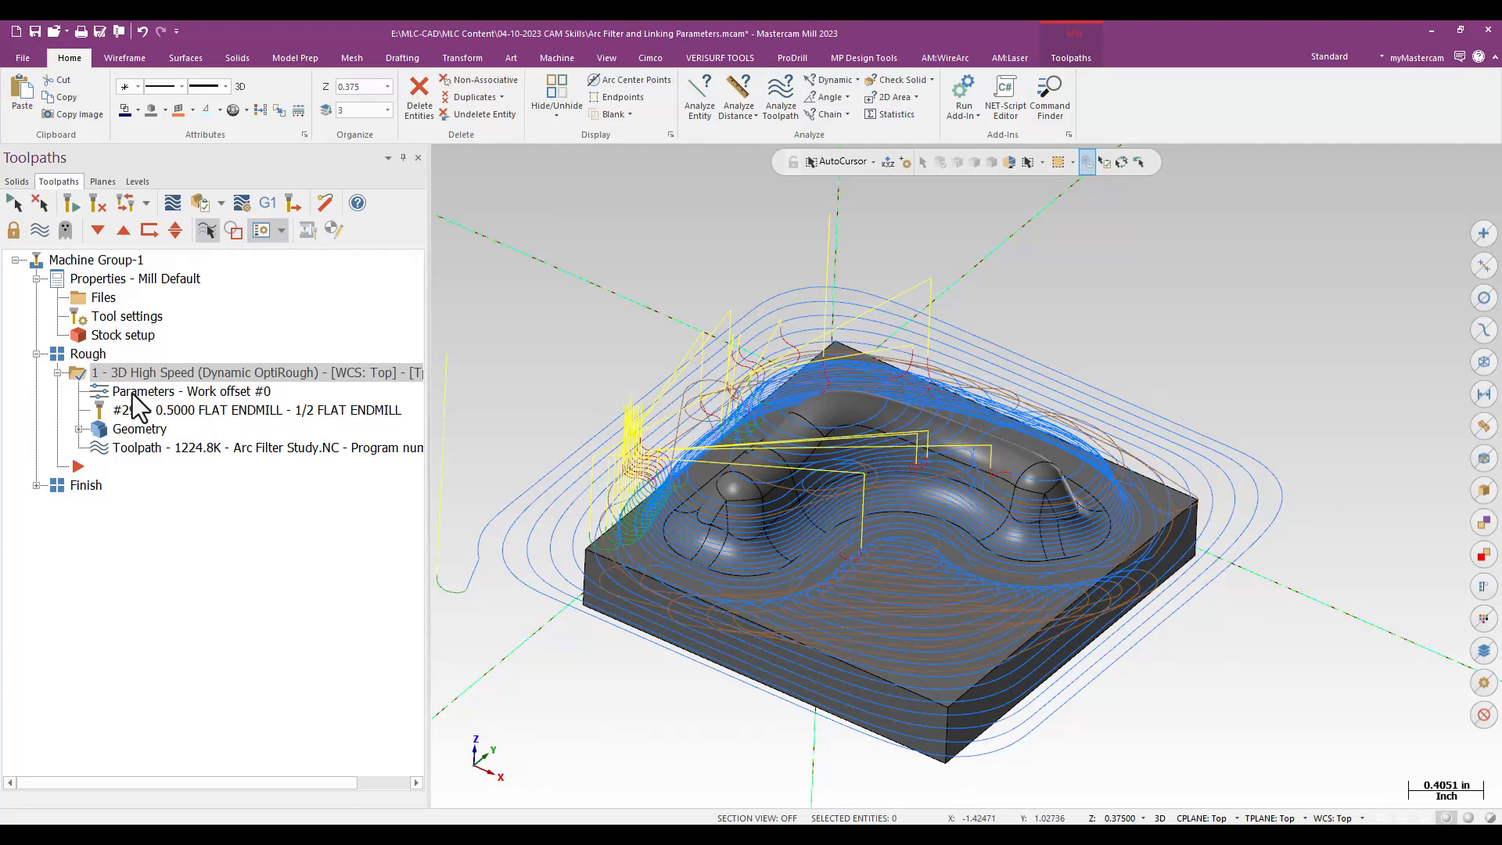
# Step: Reopen the roughing operation's linking parameters and enable the retract feed rate at 100.0, keeping Minimum Vertical Retract
pyautogui.click(134, 391)
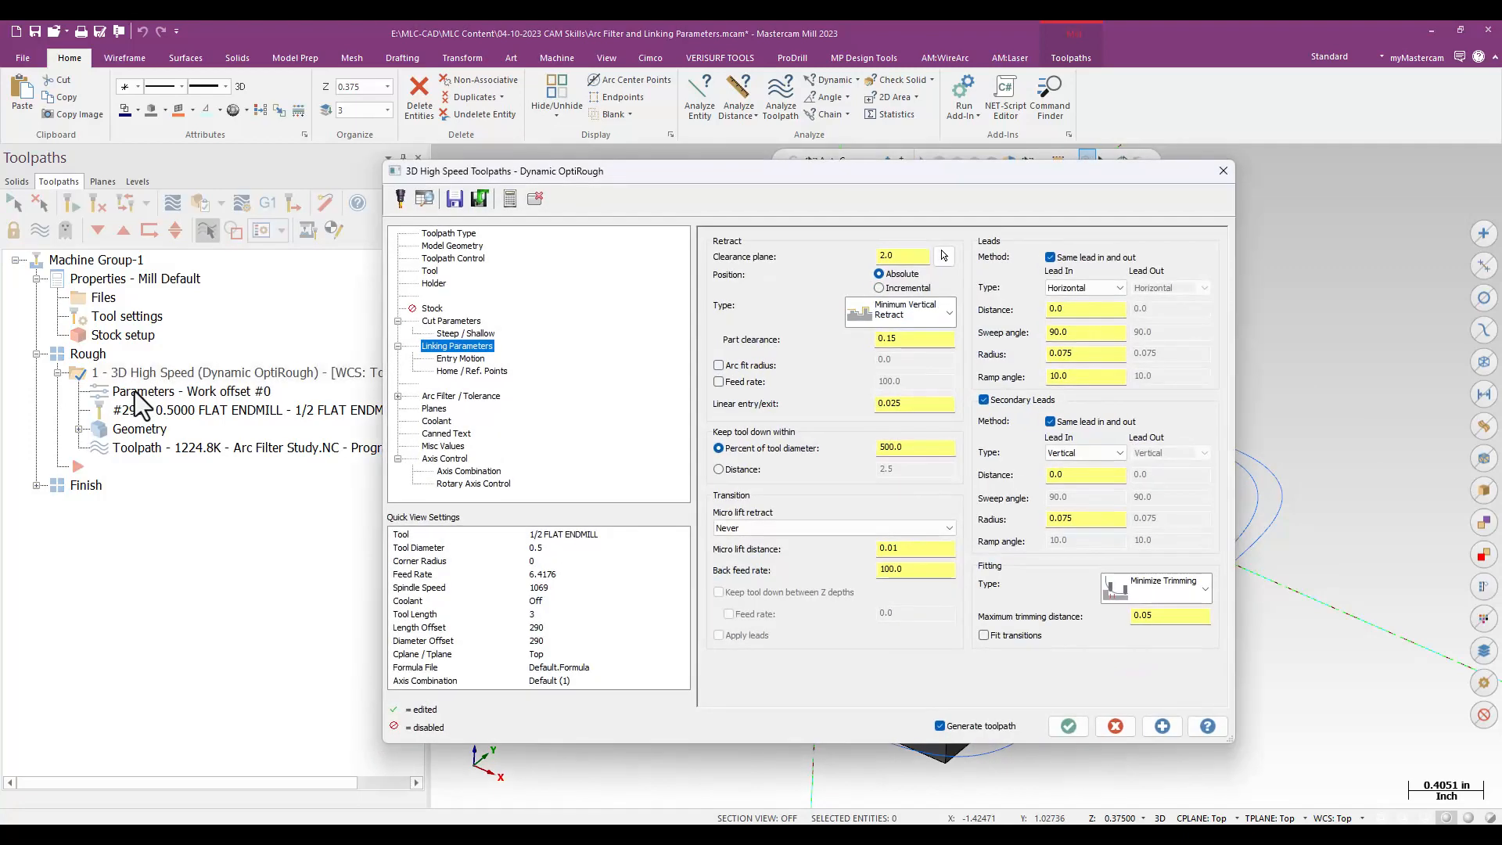
pyautogui.click(718, 382)
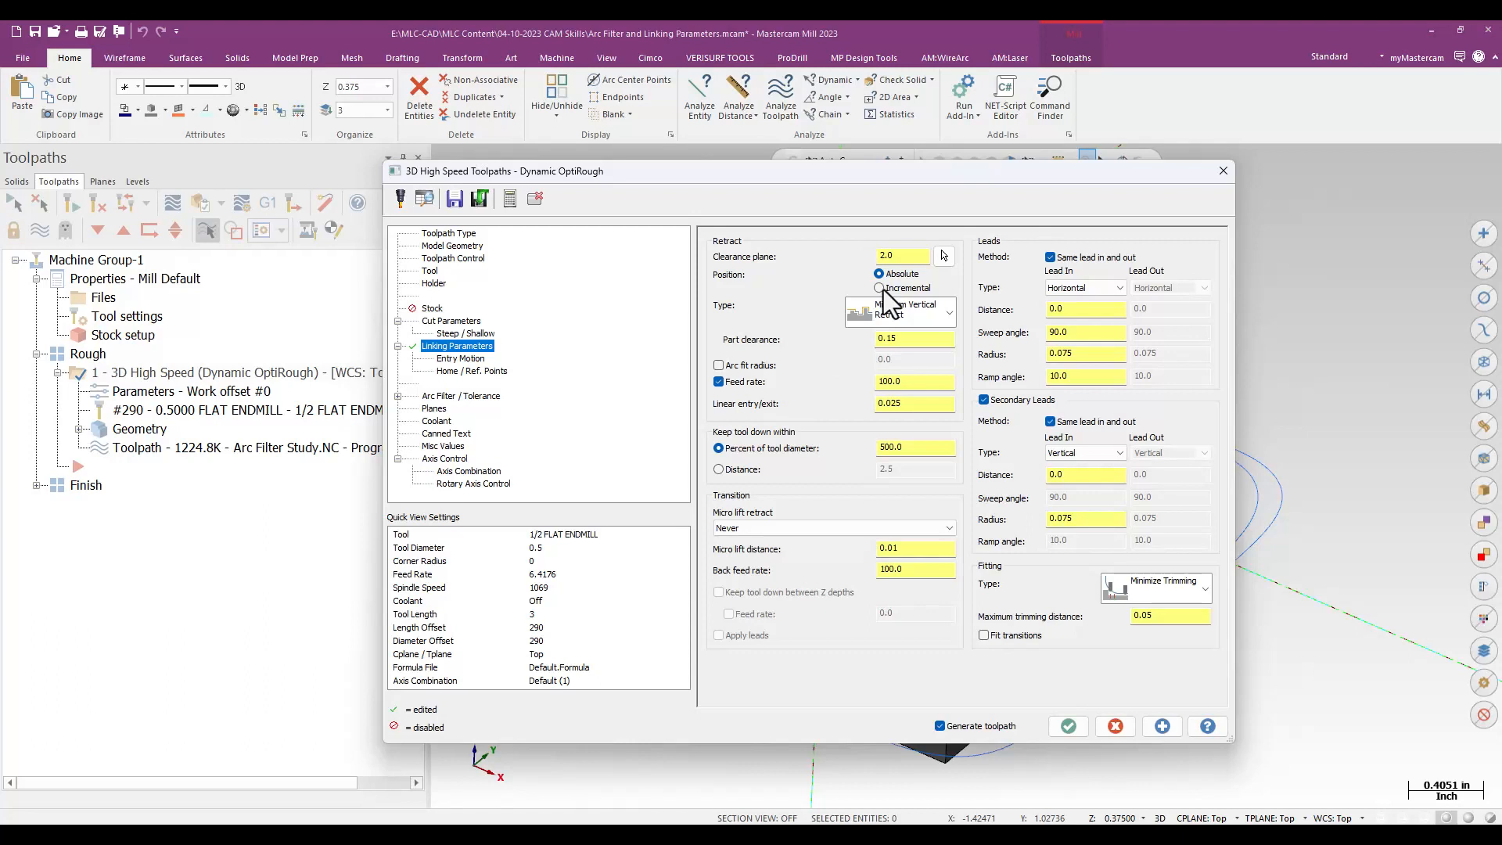
pyautogui.click(949, 312)
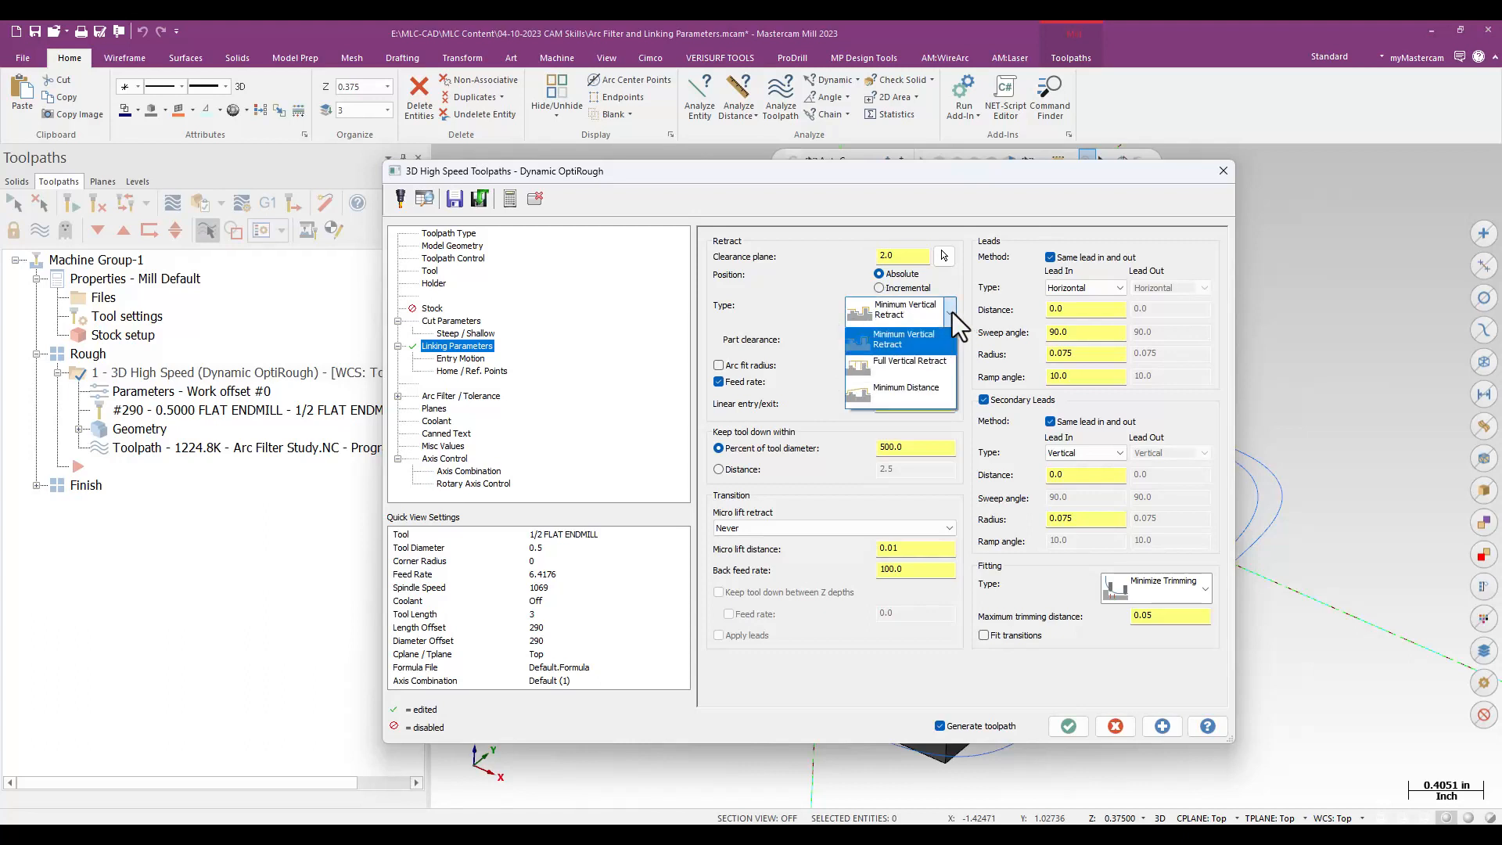
pyautogui.click(811, 266)
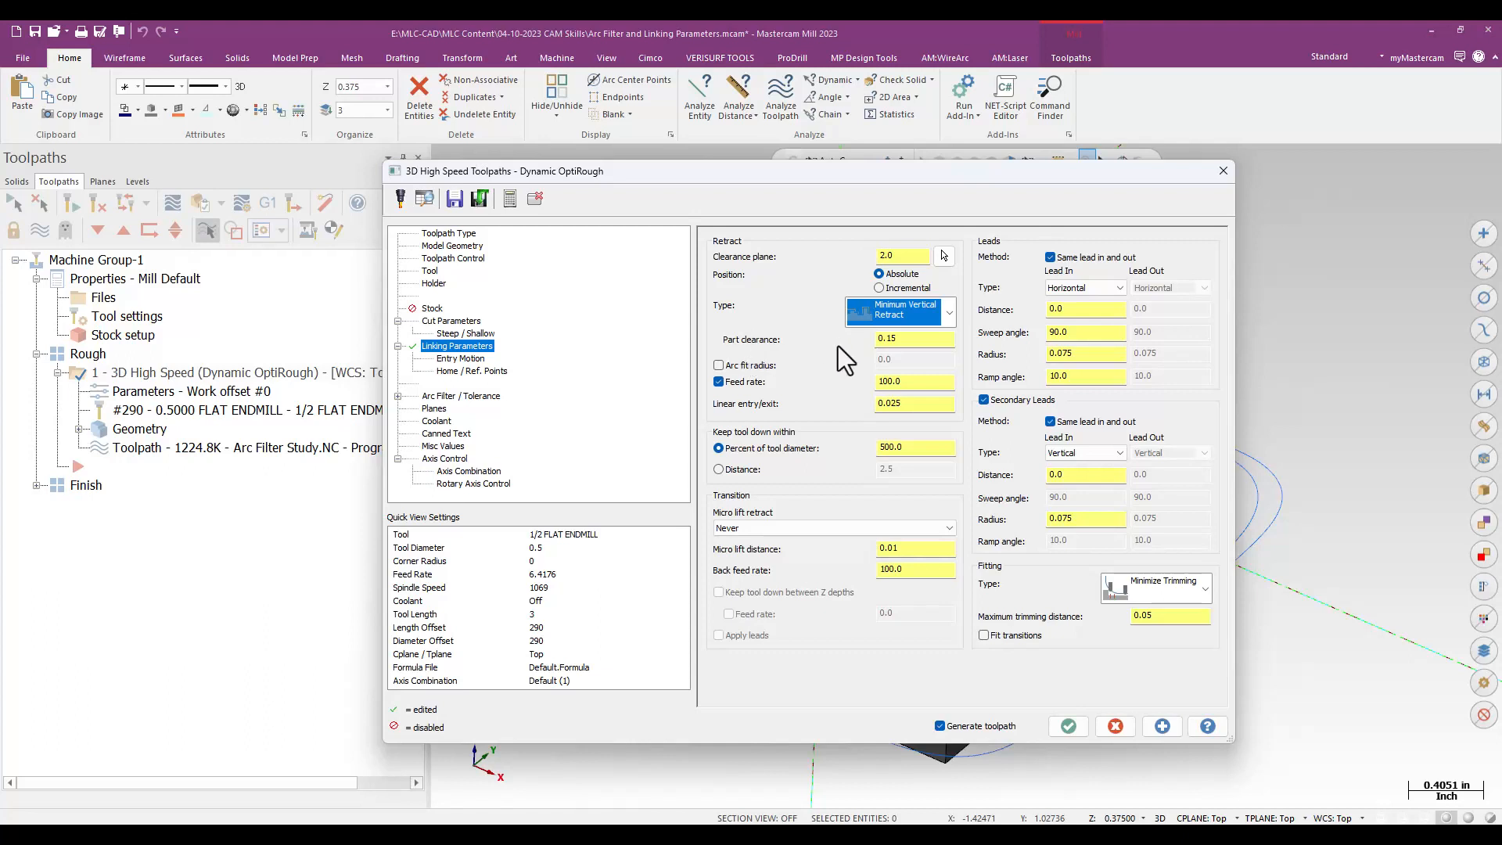
# Step: Set the part clearance to 0.075, regenerate the roughing toolpath, and inspect its retract moves
pyautogui.click(909, 339)
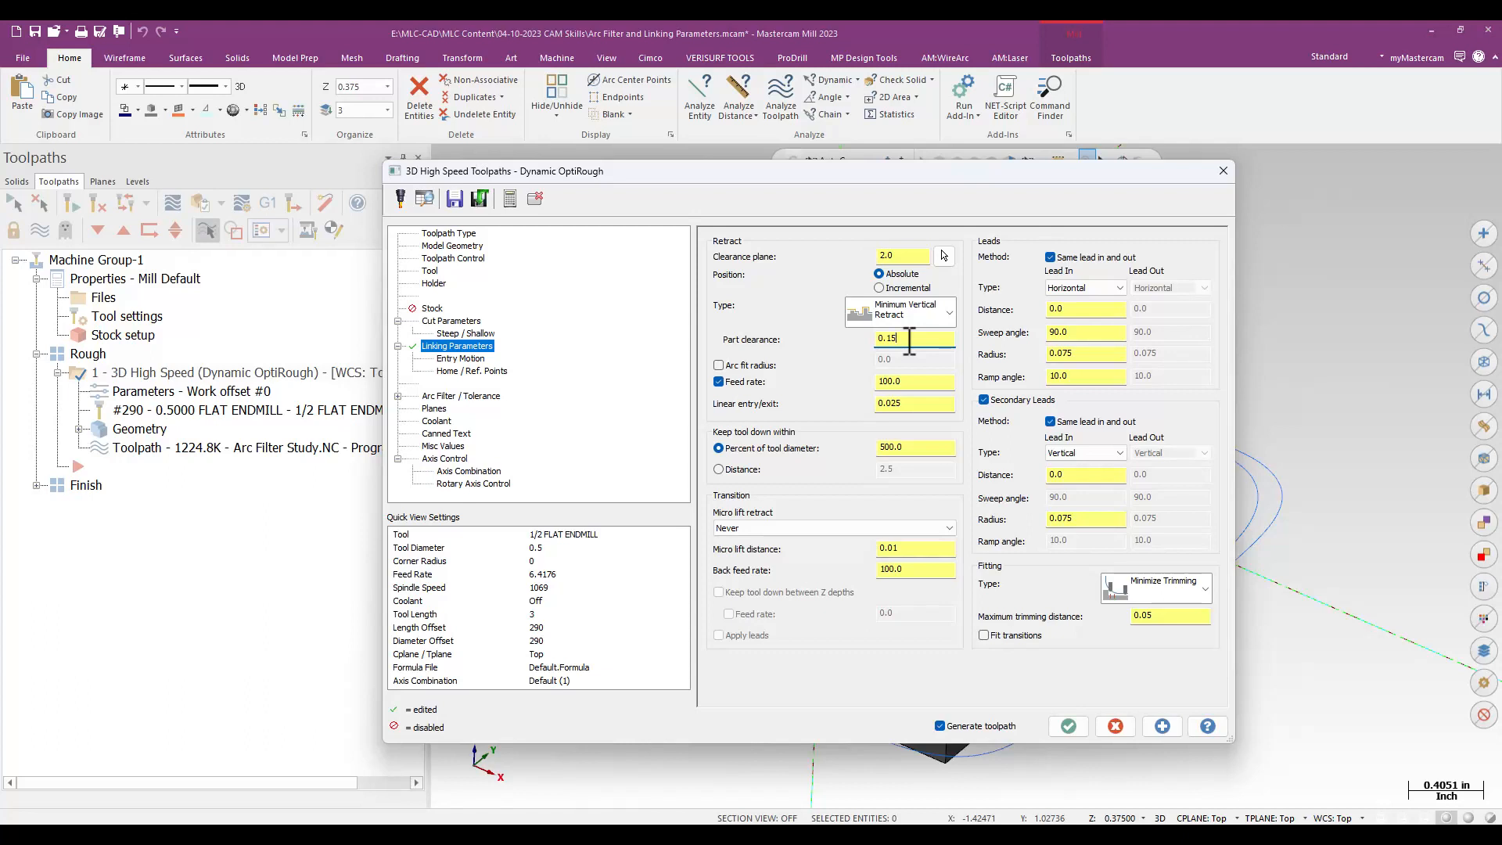
pyautogui.press('BackSpace')
pyautogui.press('BackSpace')
pyautogui.write('.075')
pyautogui.press('Tab')
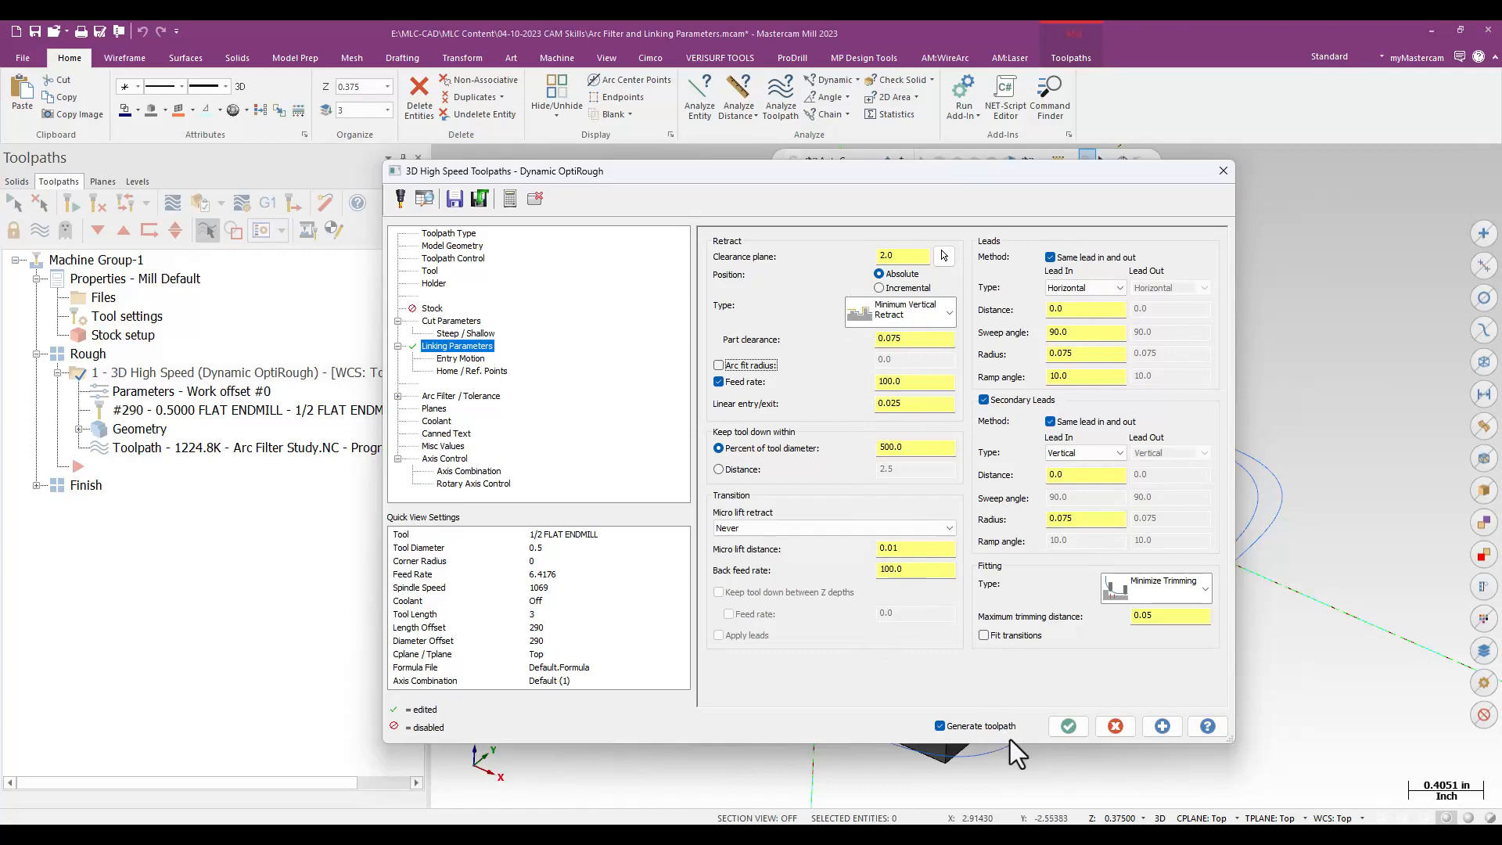
pyautogui.click(1063, 726)
pyautogui.moveTo(1181, 687); pyautogui.dragTo(1337, 655, button='middle')
pyautogui.scroll(8, 1338, 655)
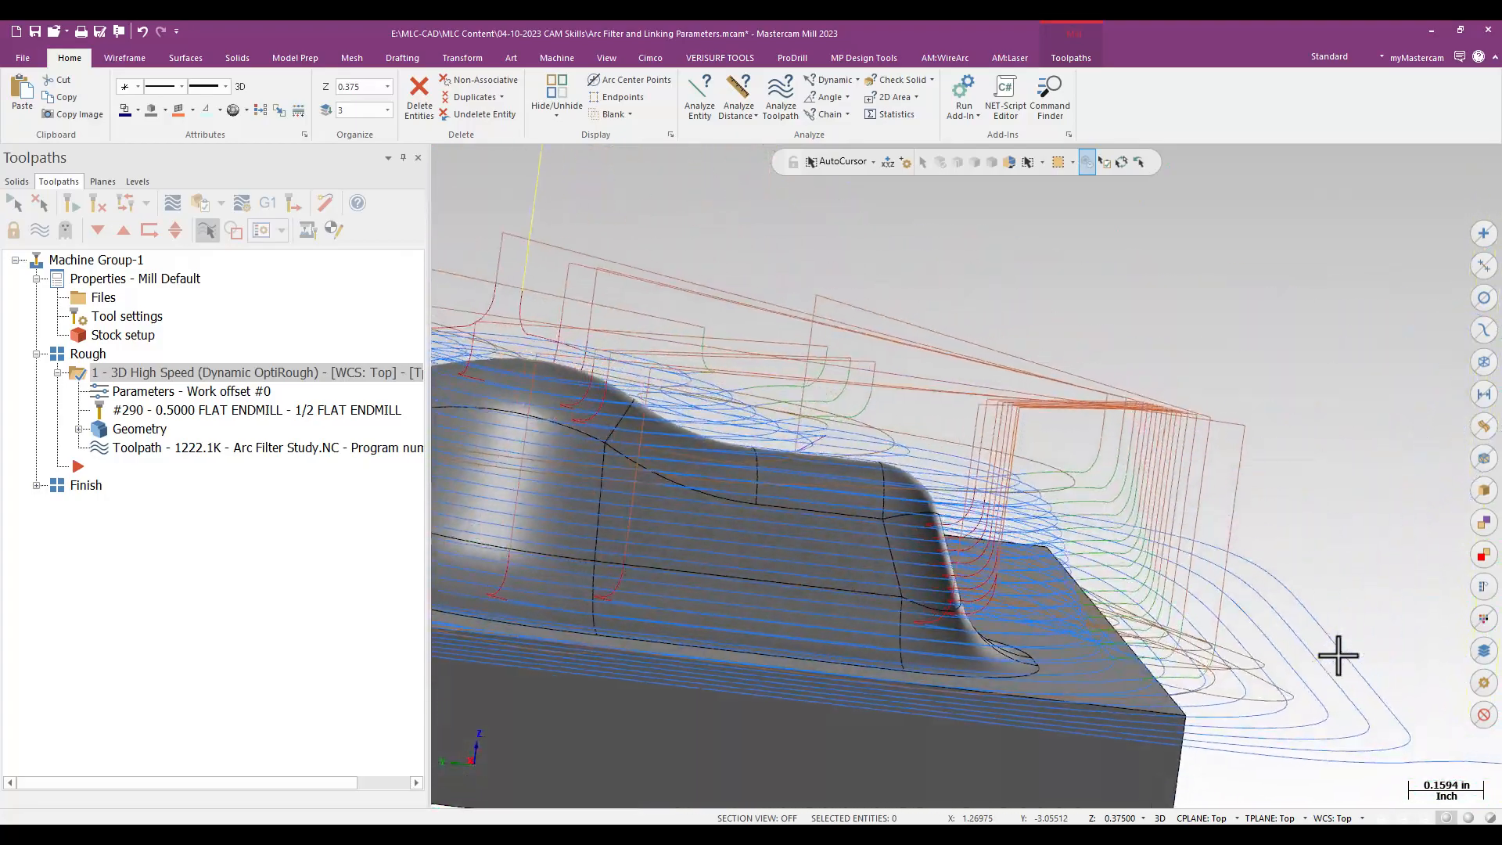
pyautogui.moveTo(1338, 655); pyautogui.dragTo(1193, 476, button='middle')
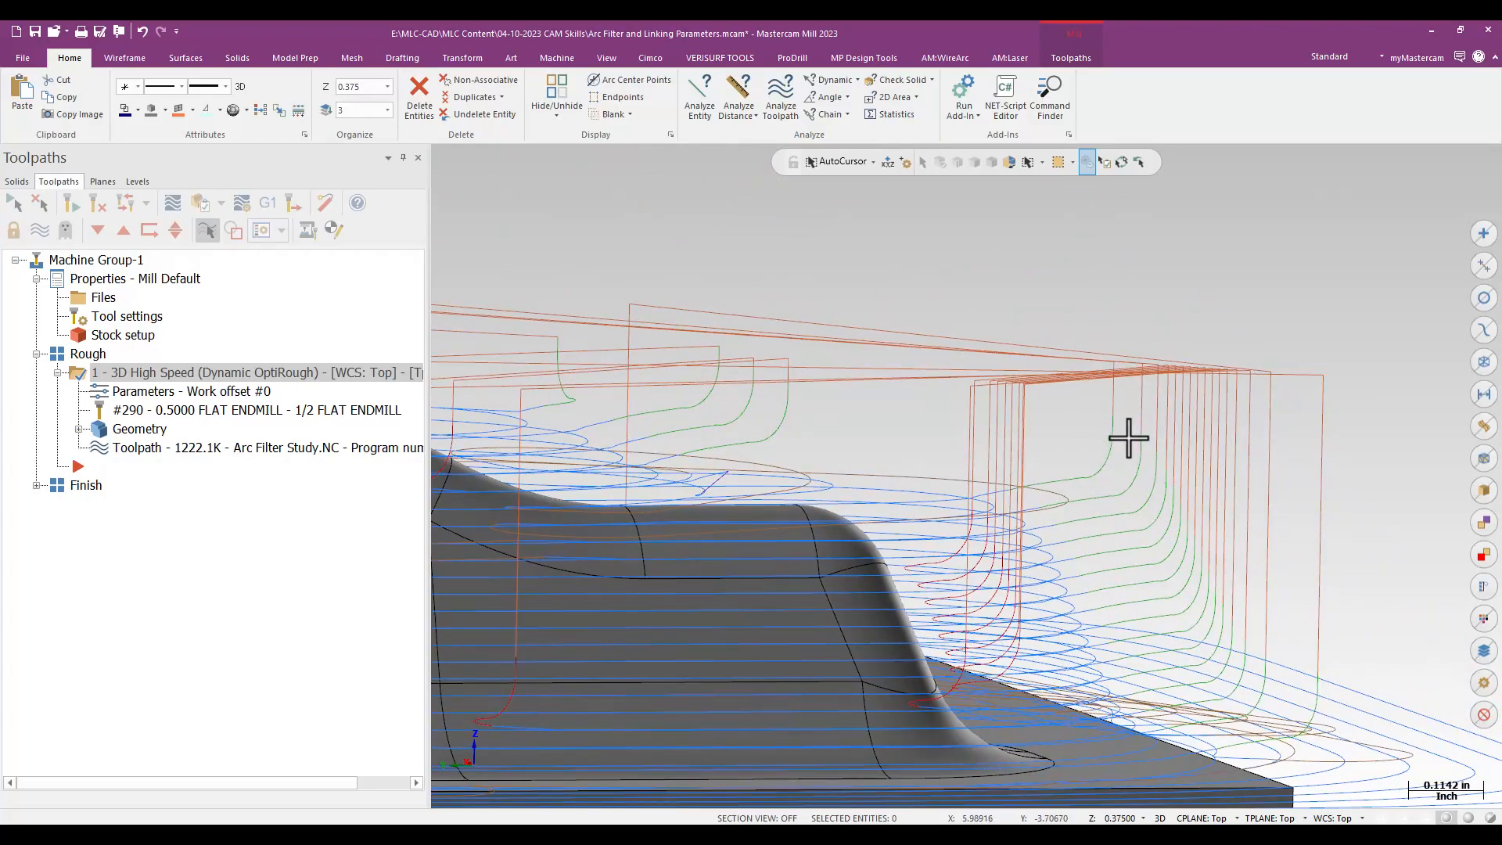
pyautogui.moveTo(1116, 442); pyautogui.dragTo(1156, 462, button='middle')
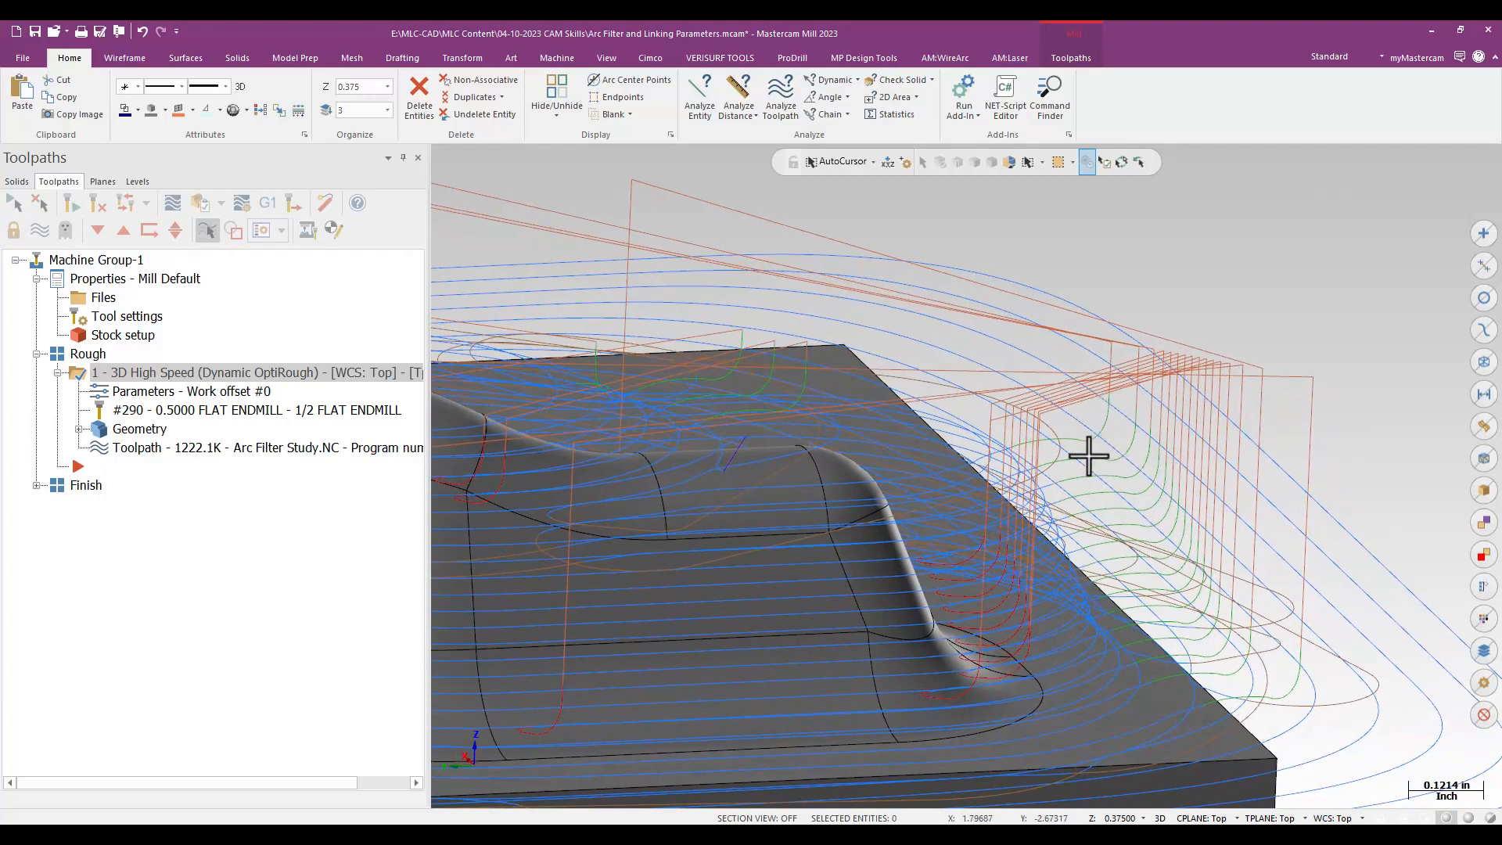
# Step: Disable the secondary leads in the roughing operation's linking parameters, keeping the primary lead type Horizontal
pyautogui.click(127, 392)
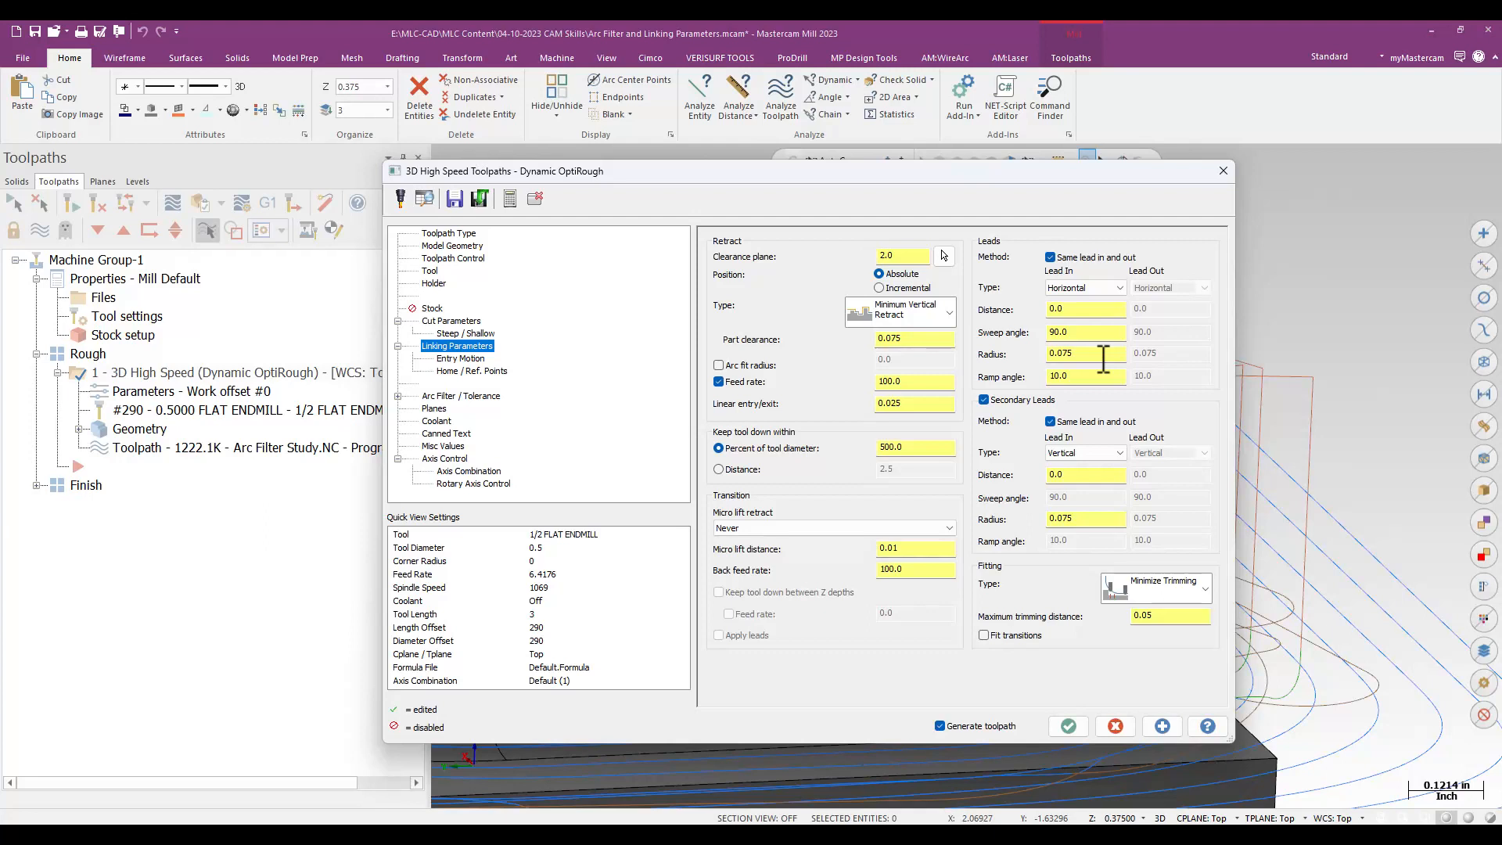
pyautogui.click(984, 399)
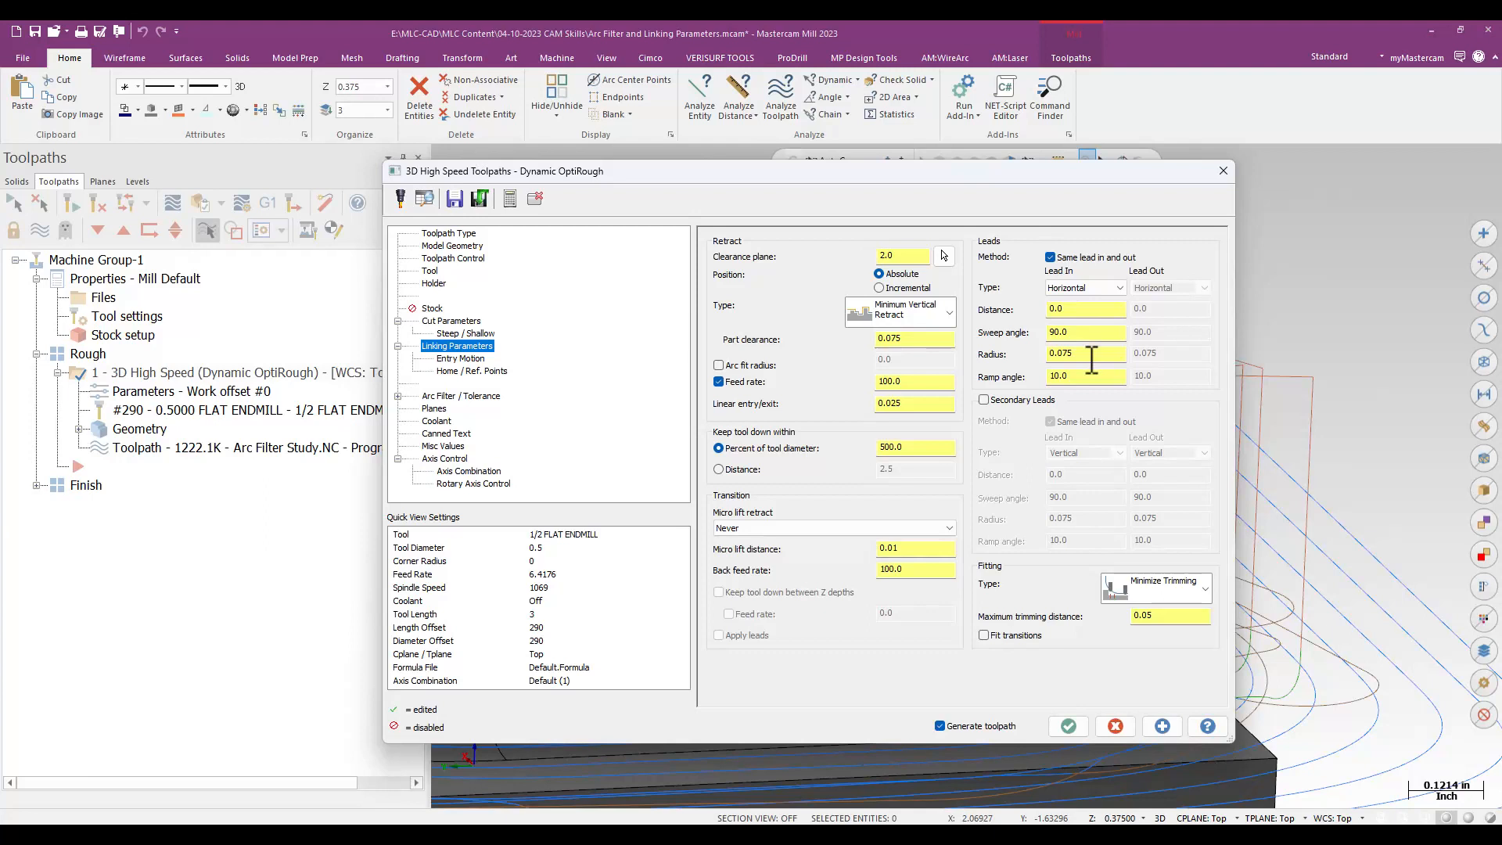
pyautogui.click(1115, 289)
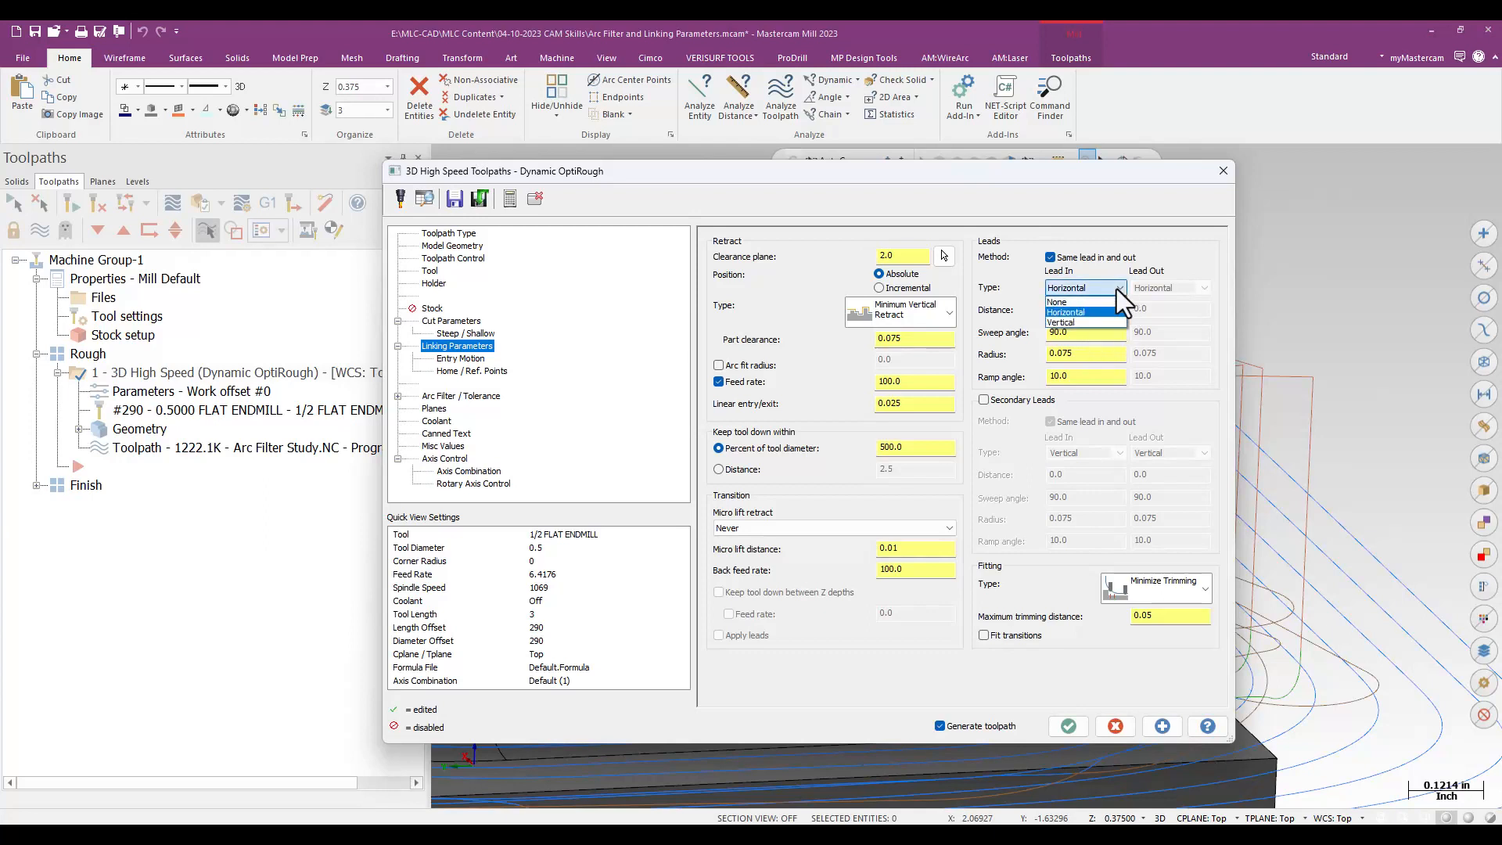
pyautogui.click(1121, 191)
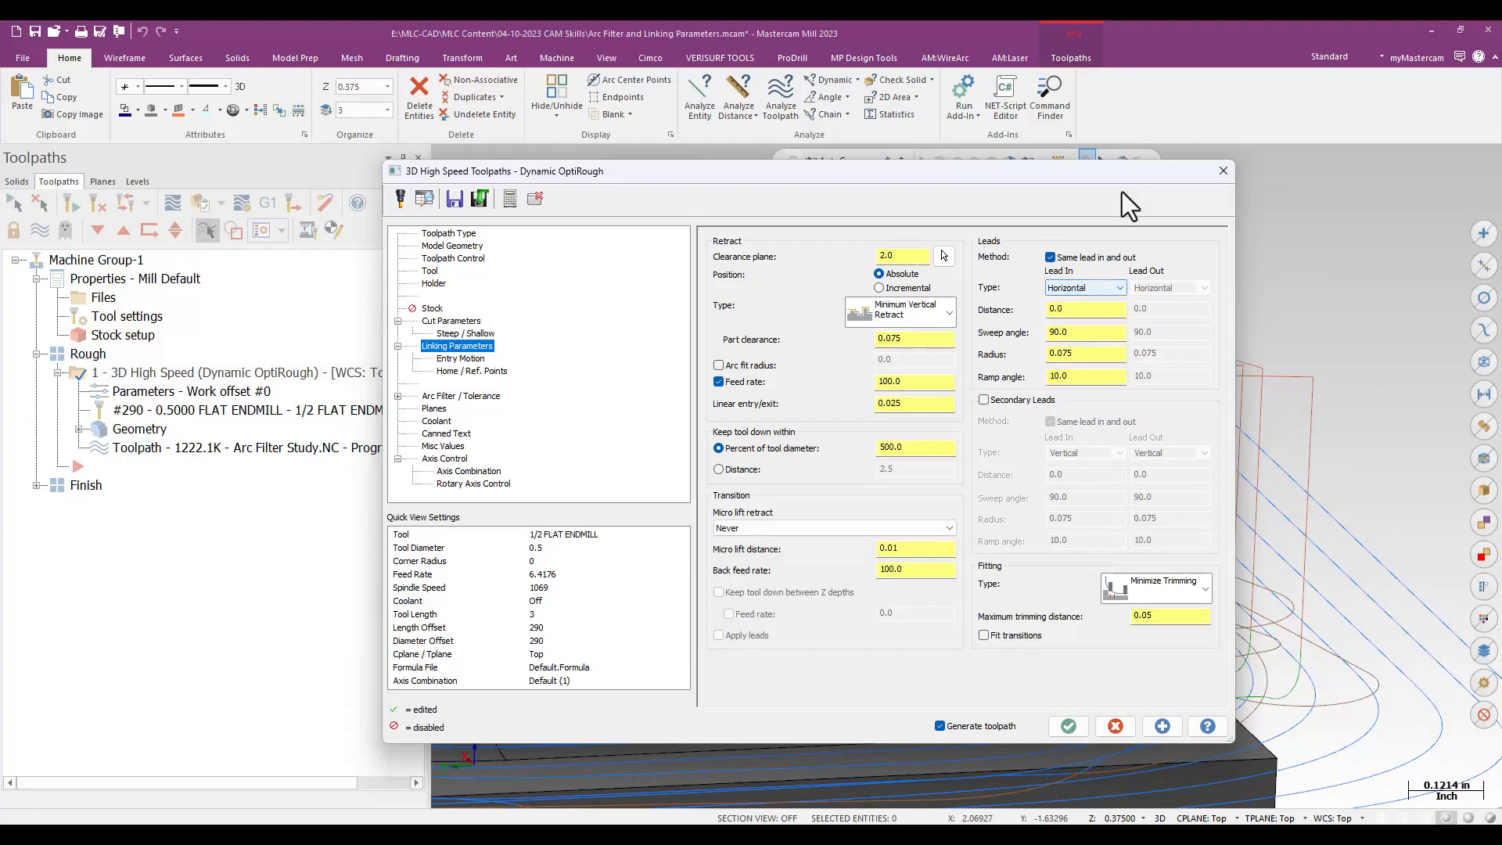
# Step: Set the primary lead distance to 0.05, sweep angle to 60 and radius to 0.025, then regenerate and inspect the toolpath
pyautogui.doubleClick(1070, 308)
pyautogui.write('.05')
pyautogui.press('Tab')
pyautogui.write('60')
pyautogui.press('Tab')
pyautogui.write('.025')
pyautogui.press('Tab')
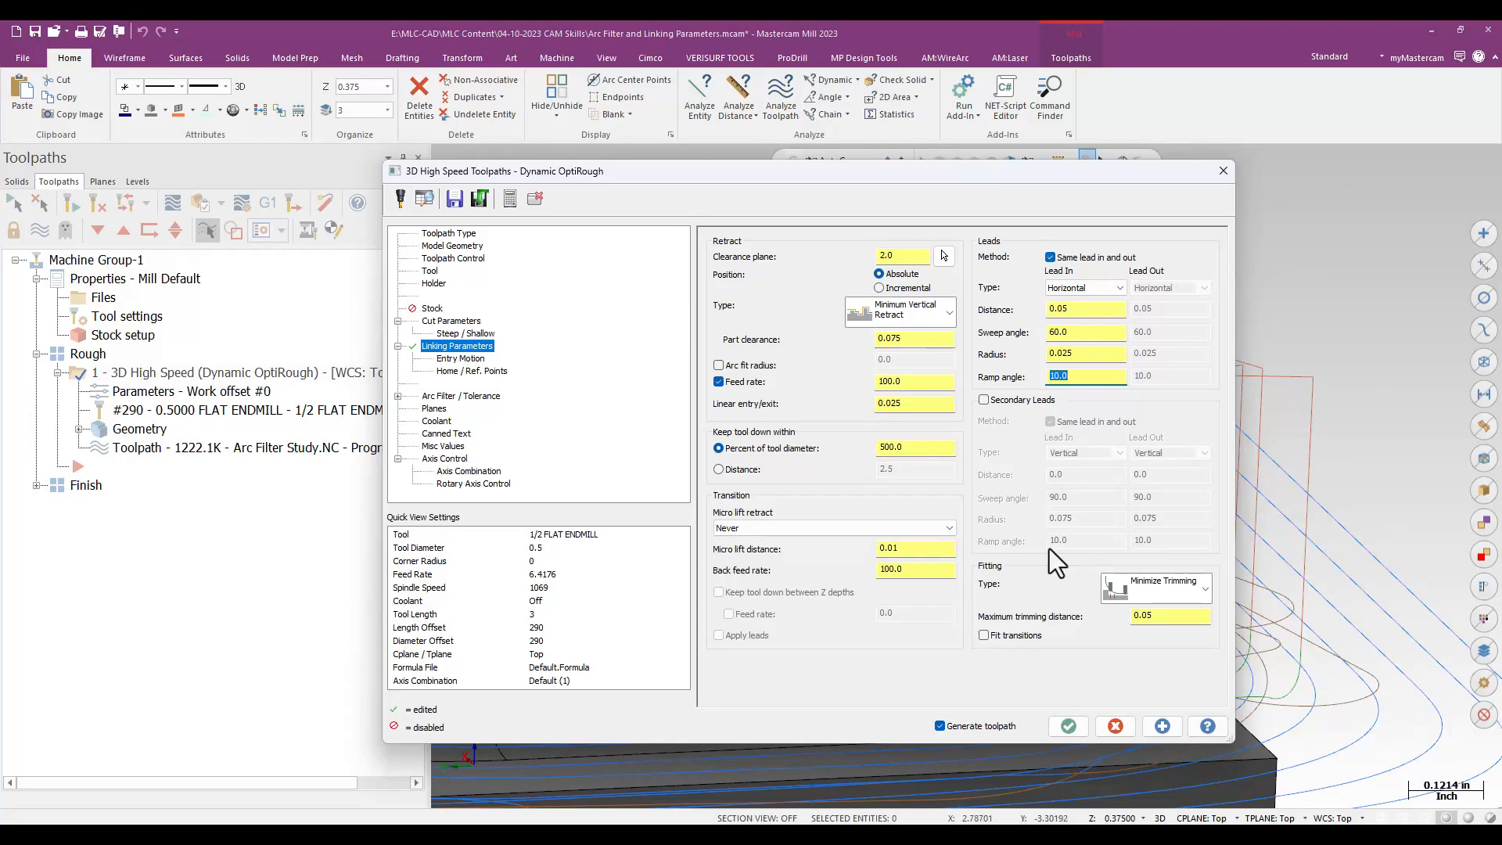
pyautogui.click(1067, 726)
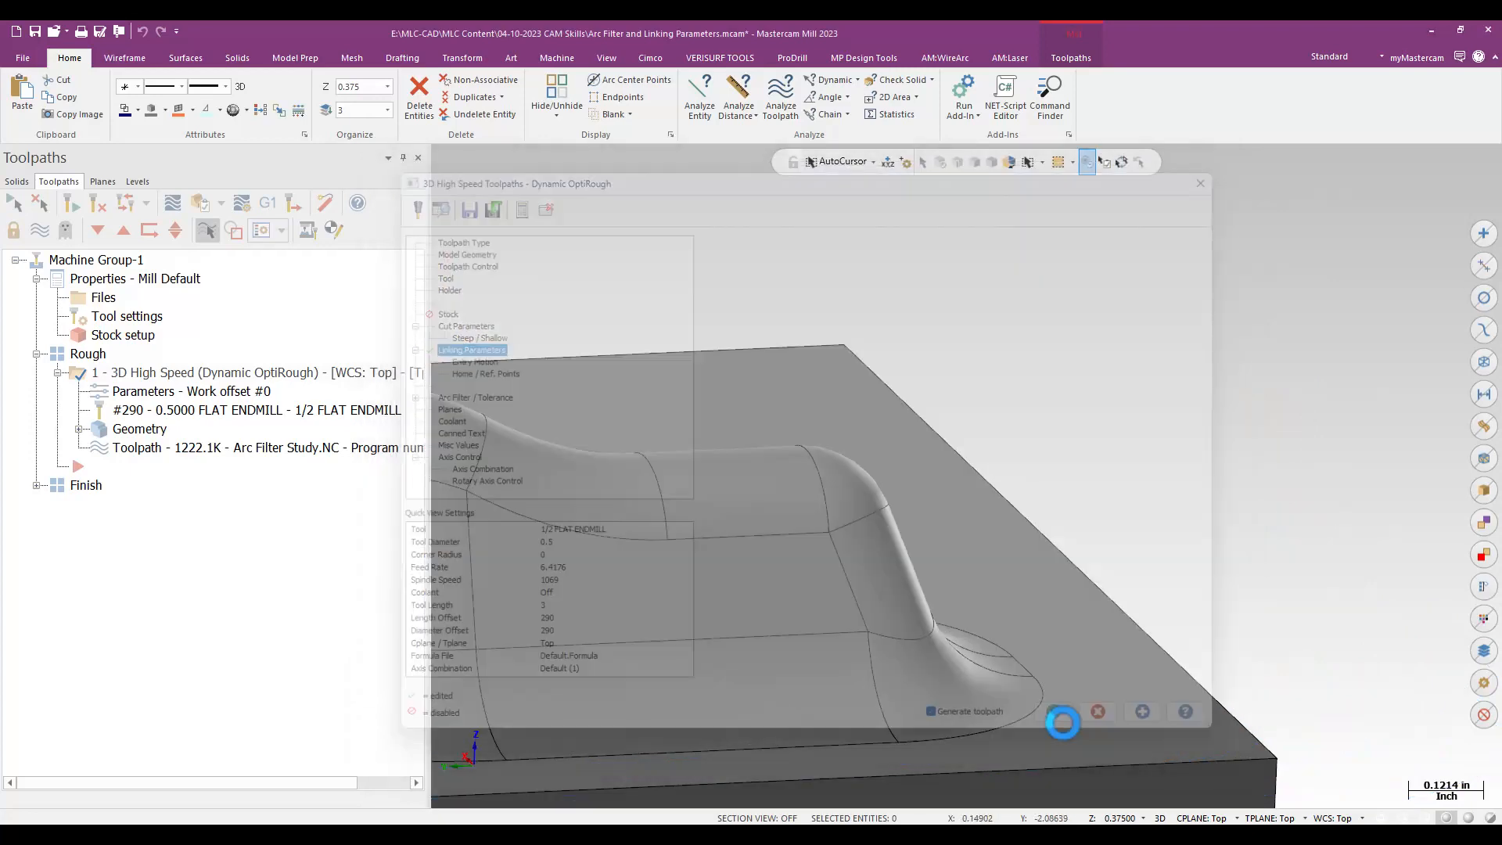
pyautogui.scroll(5, 1188, 516)
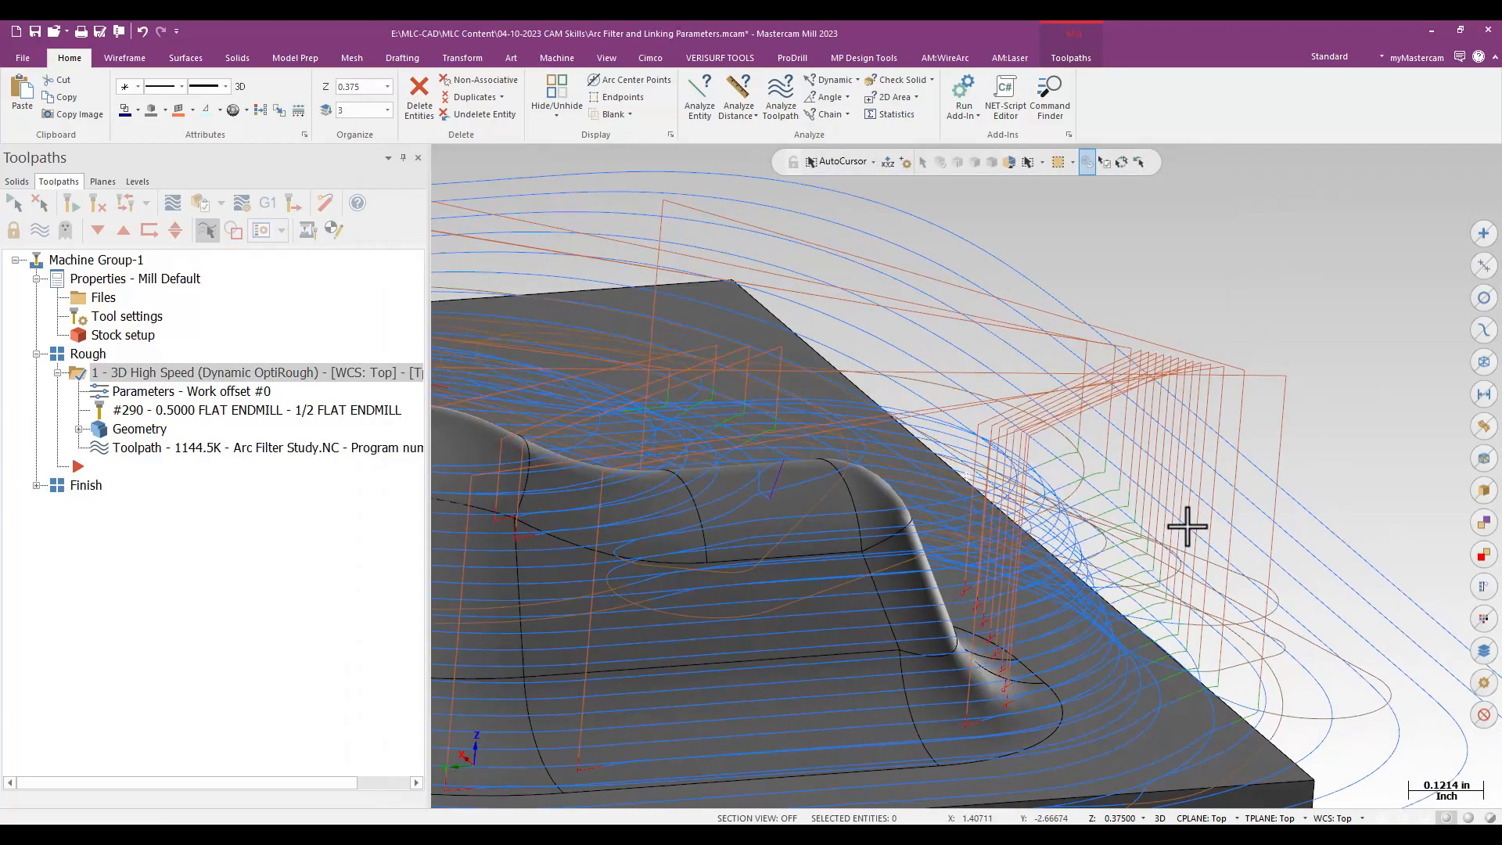
pyautogui.scroll(3, 1085, 479)
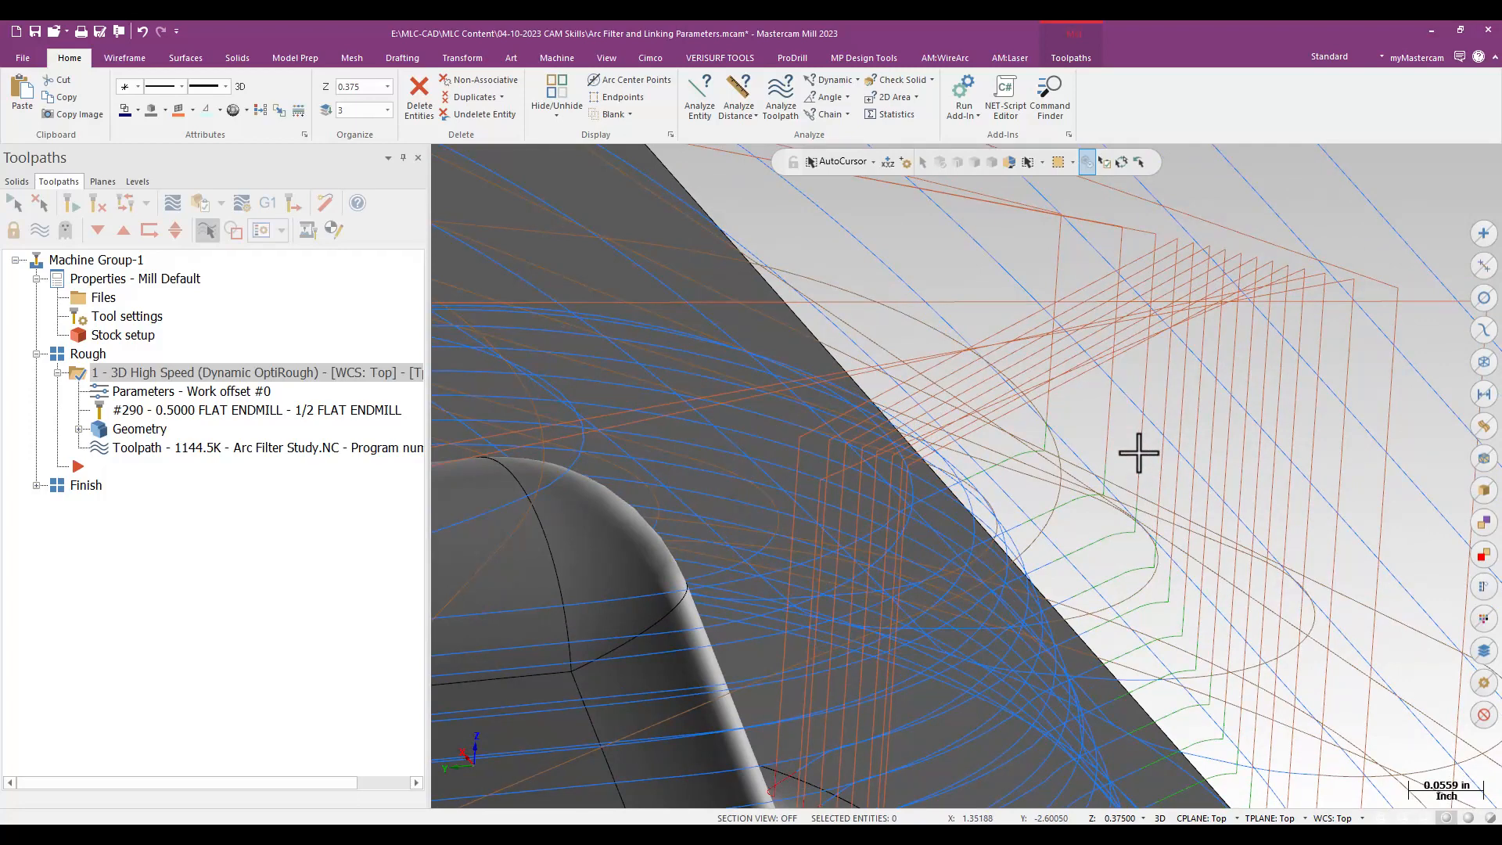
pyautogui.scroll(-7, 1141, 434)
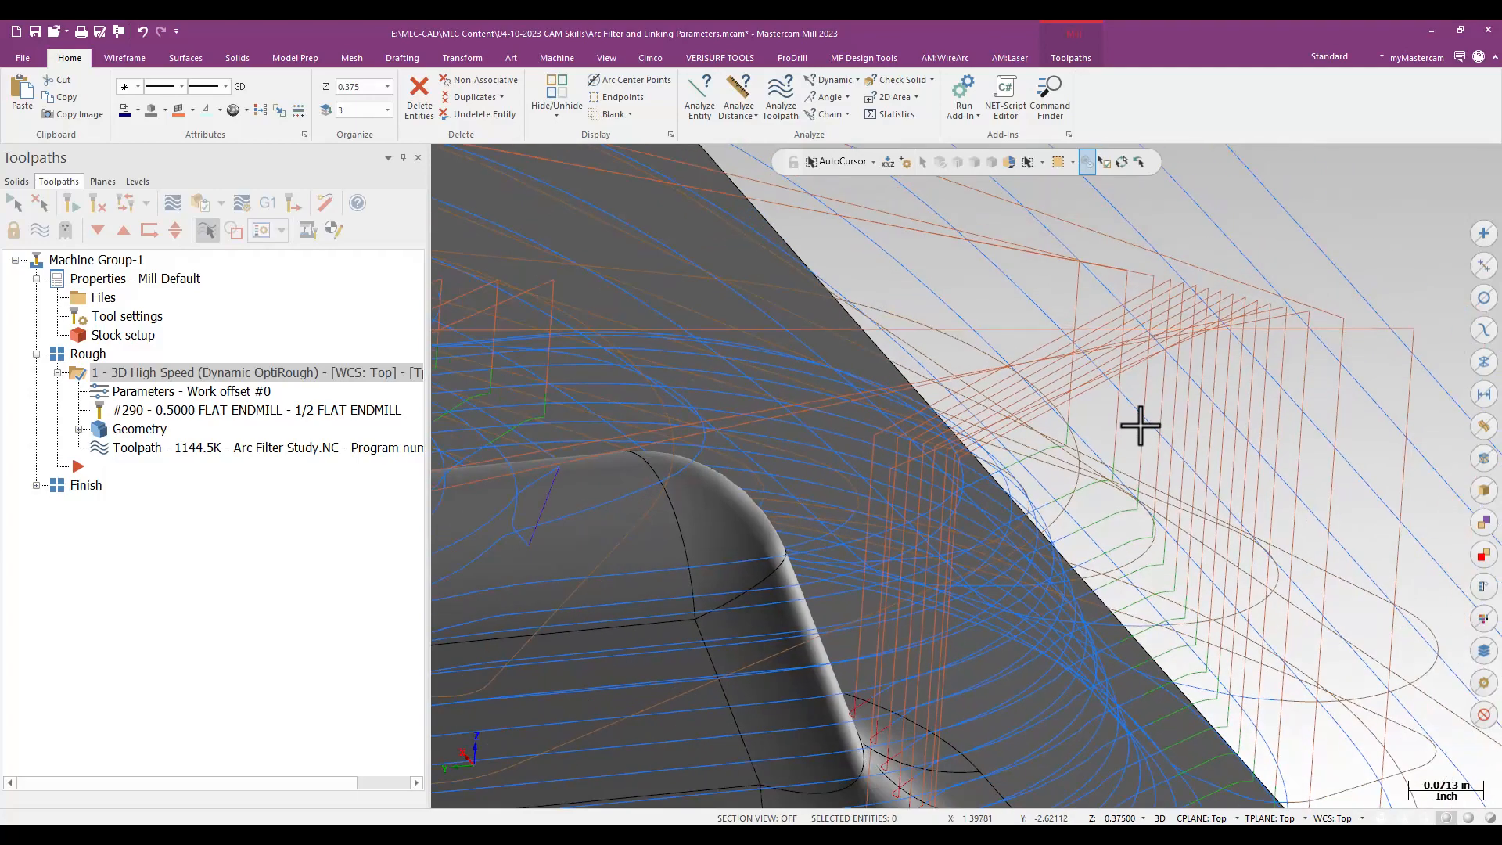
pyautogui.scroll(-3, 1135, 422)
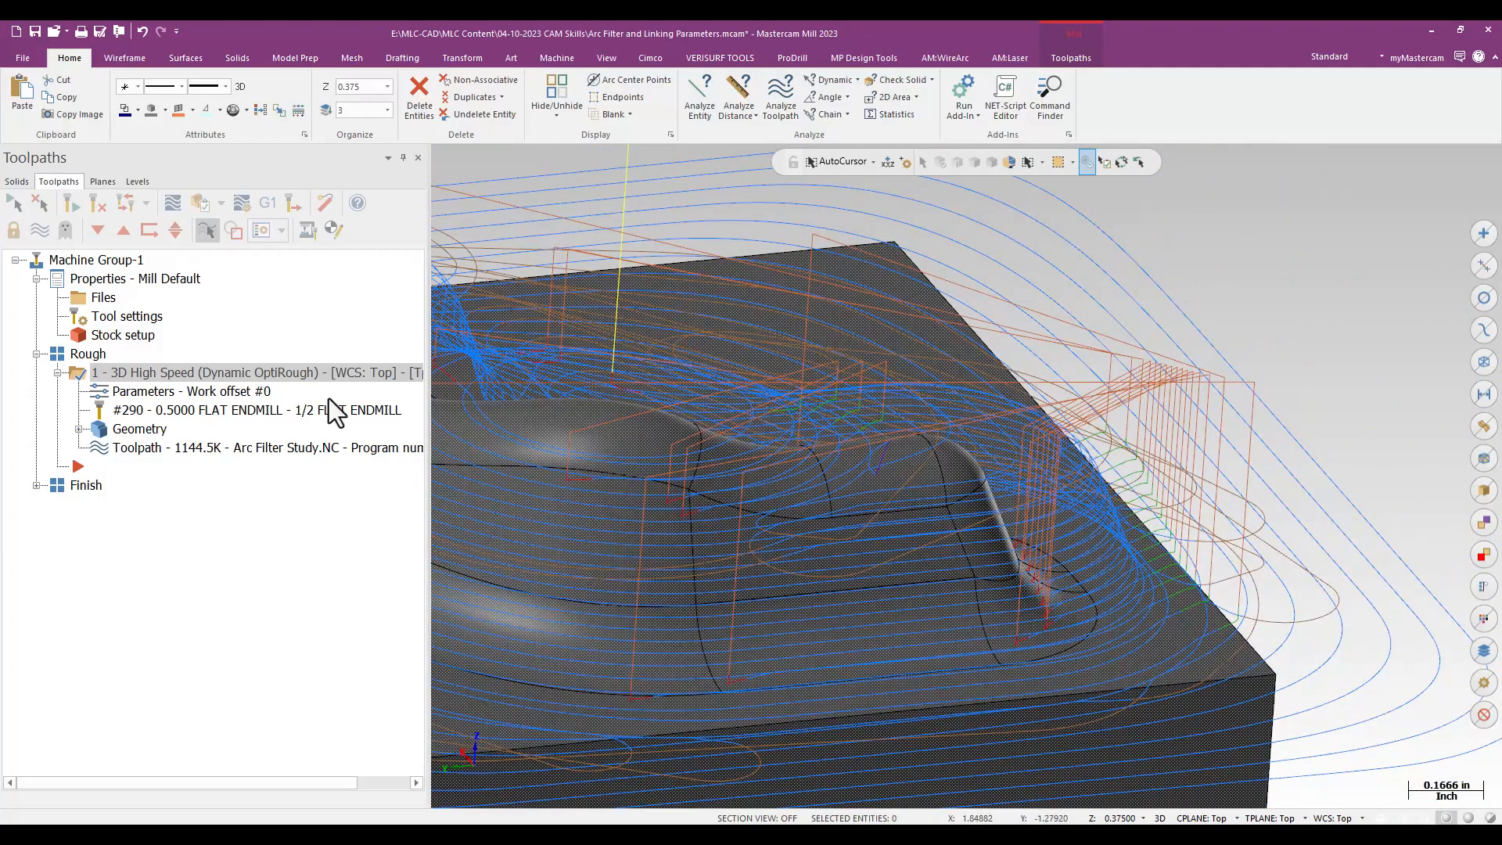
# Step: Expand the Finish group, display the Waterline operation's toolpath, and inspect its lead-in and lead-out moves
pyautogui.click(36, 486)
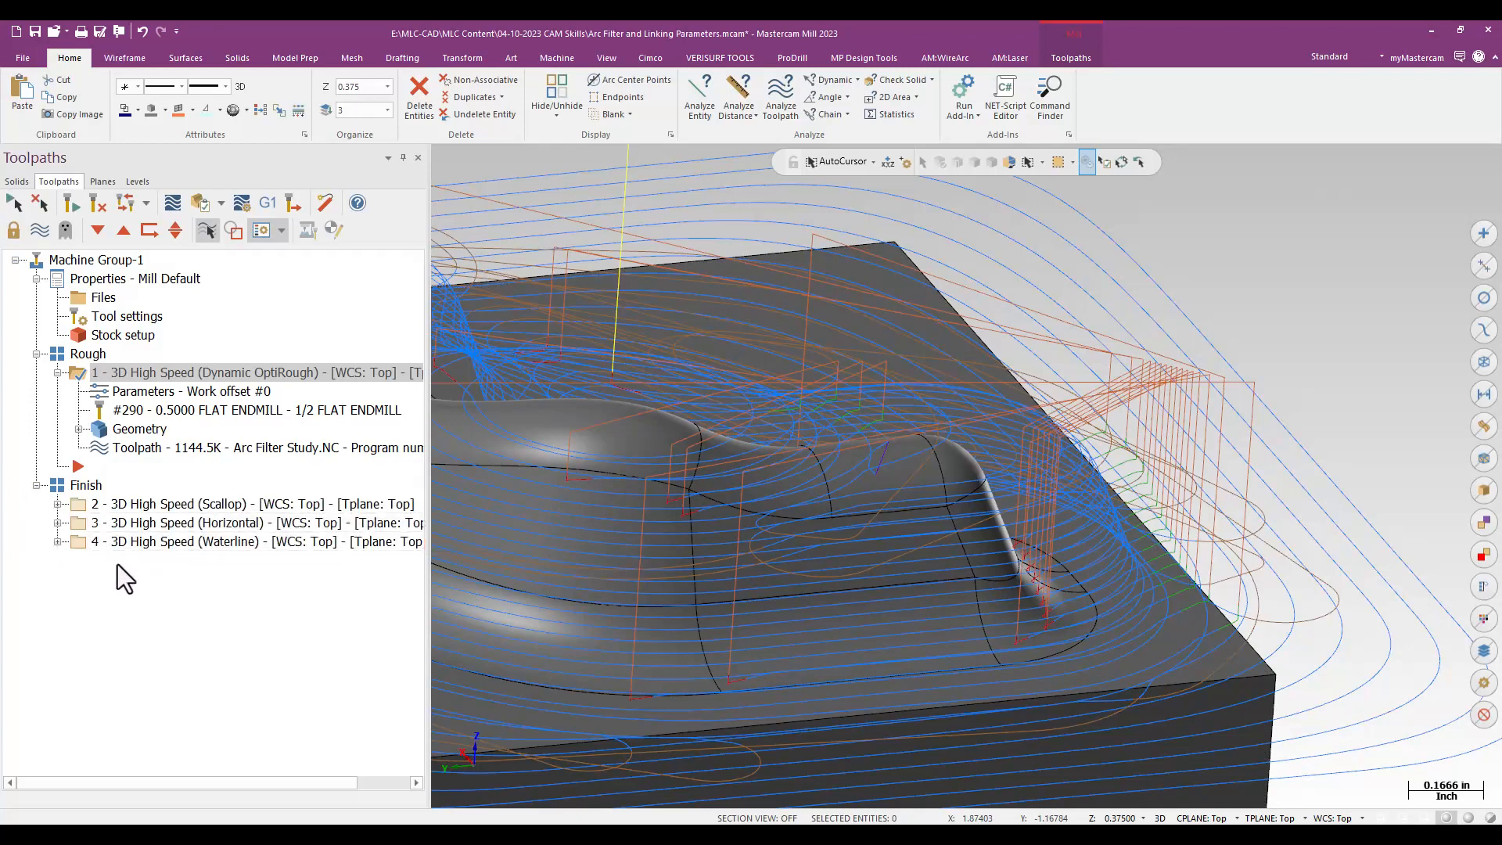
pyautogui.click(148, 541)
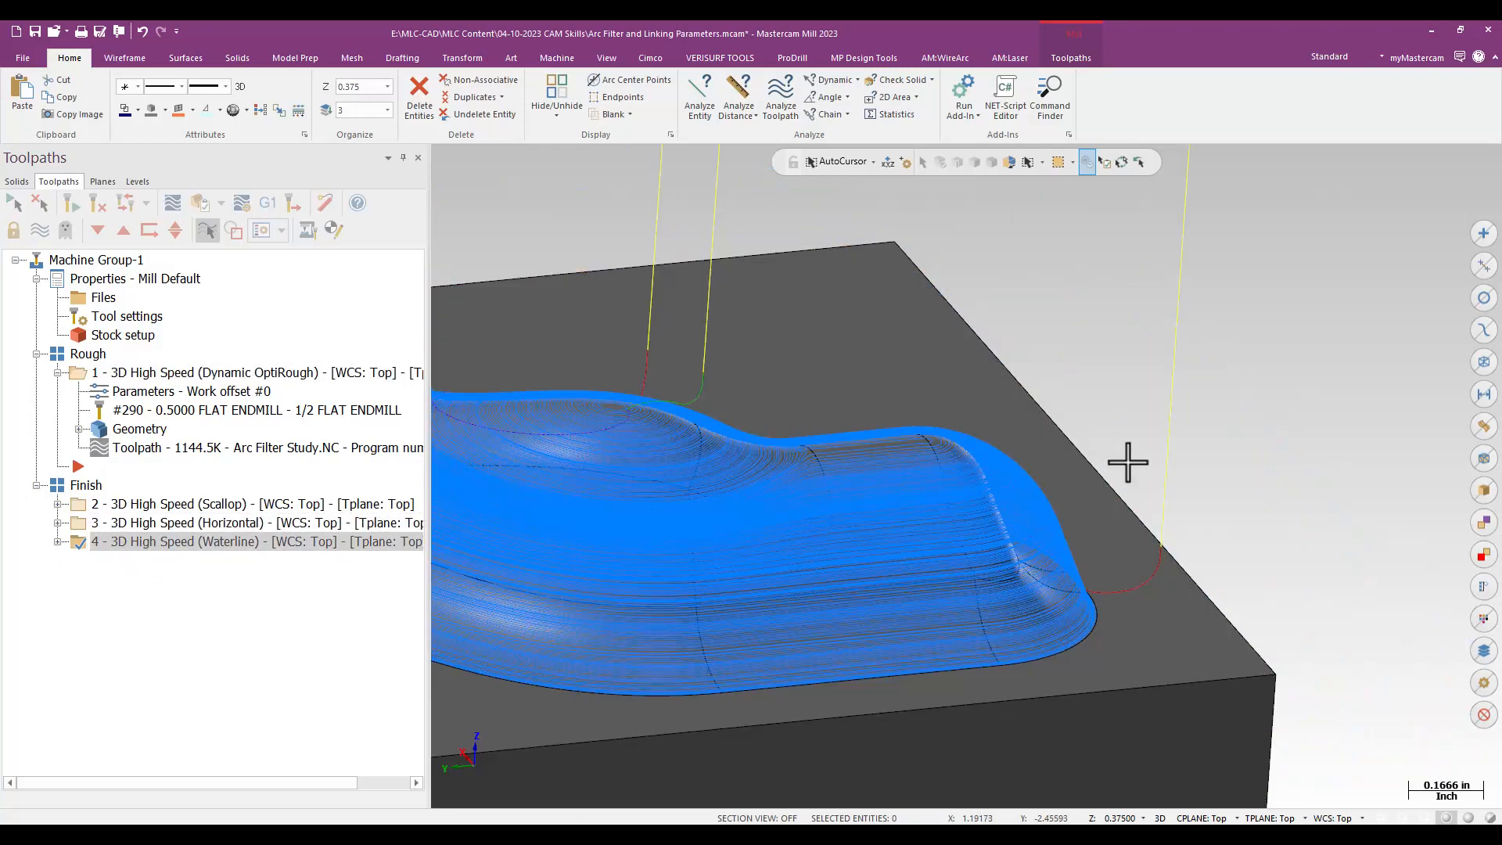
pyautogui.scroll(-2, 1126, 459)
pyautogui.scroll(5, 758, 425)
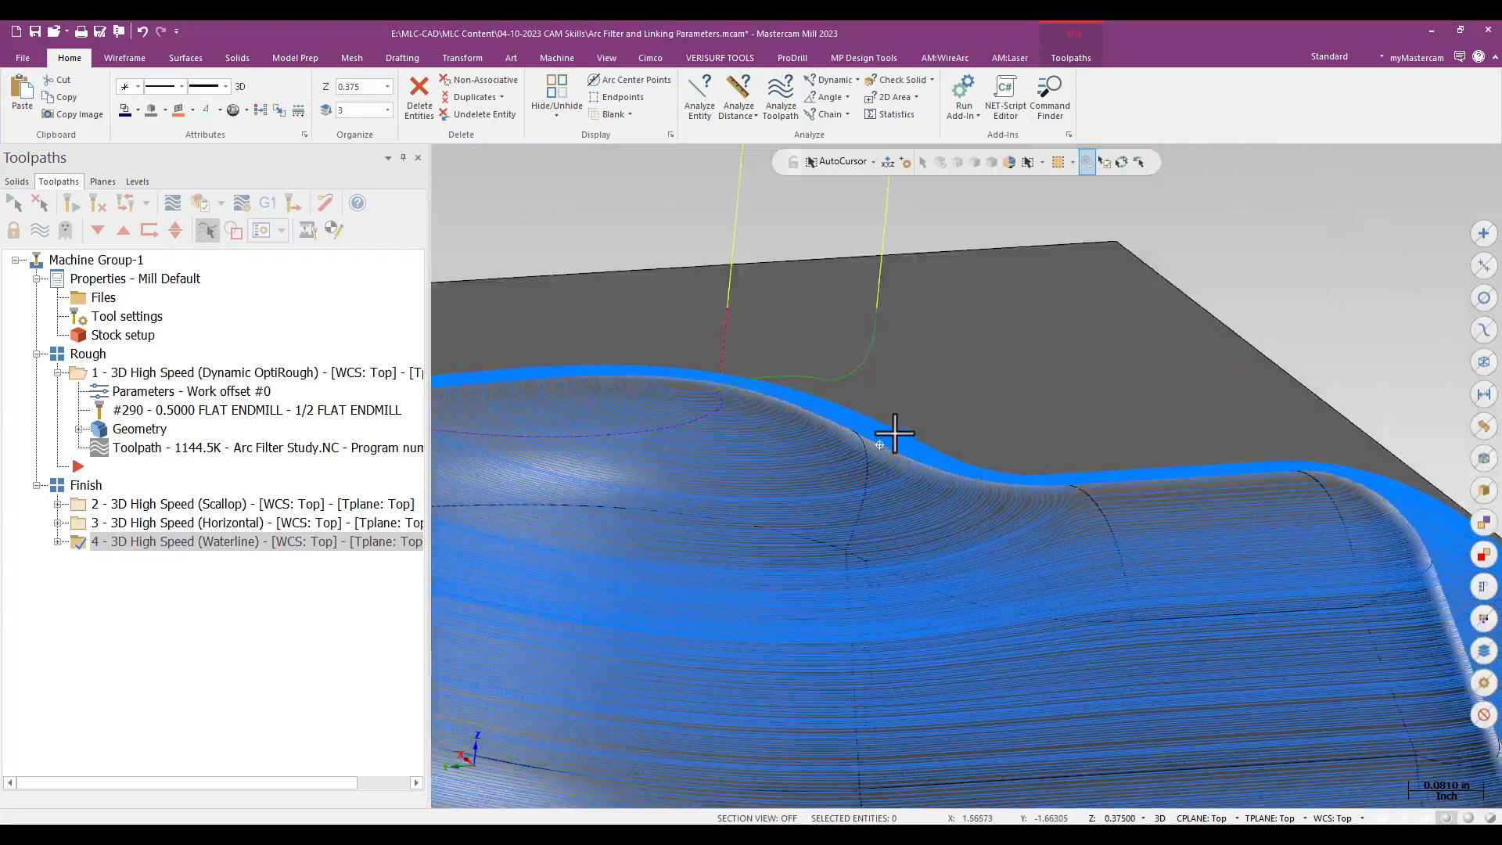
pyautogui.moveTo(894, 432); pyautogui.dragTo(951, 392, button='middle')
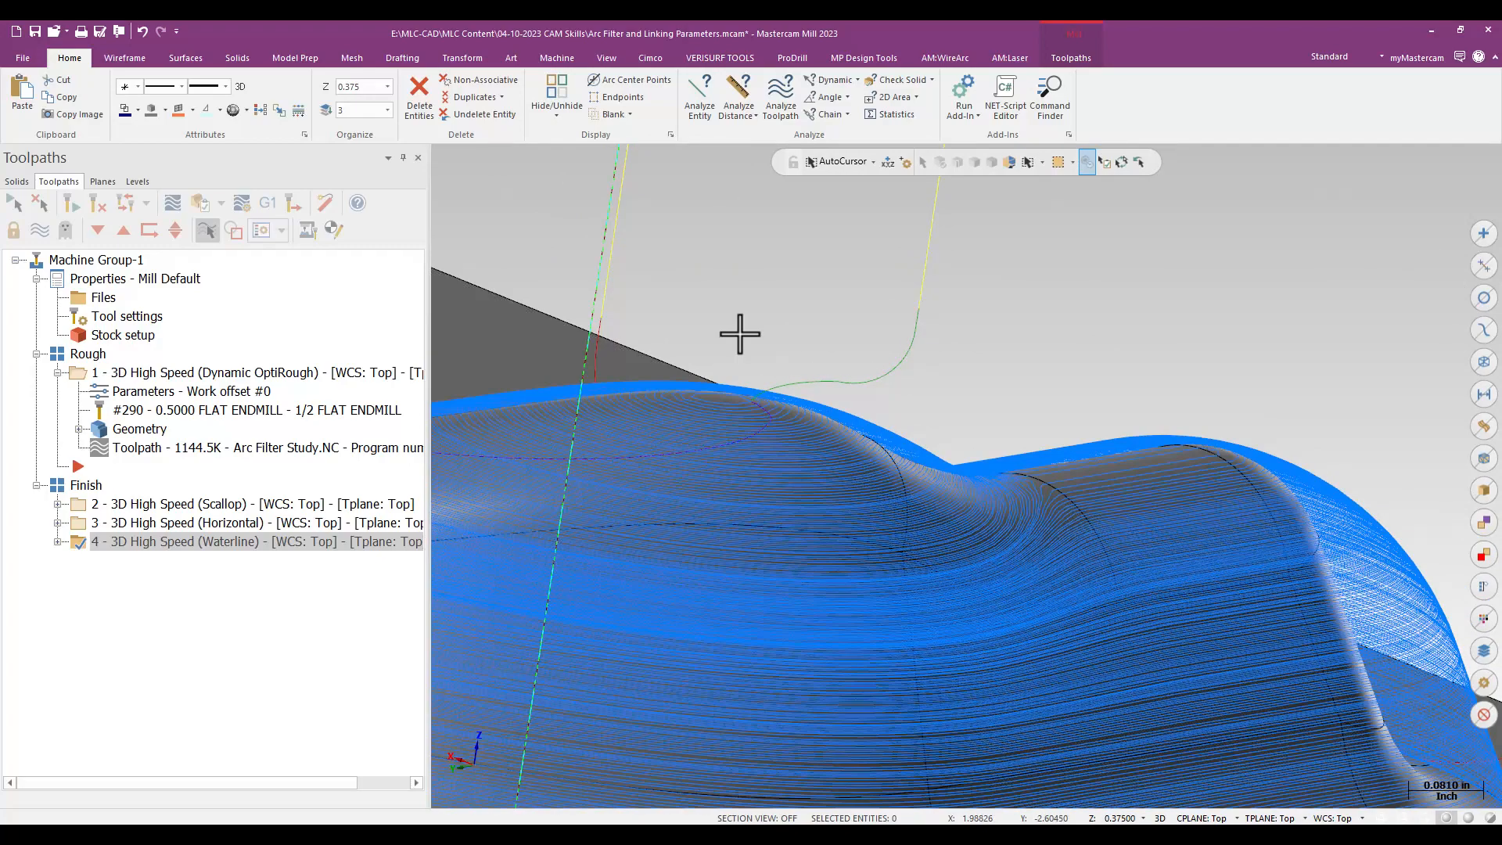
# Step: In the Waterline operation's linking parameters, set the primary lead sweep angle to 60 and radius to 0.025
pyautogui.click(56, 541)
pyautogui.click(134, 561)
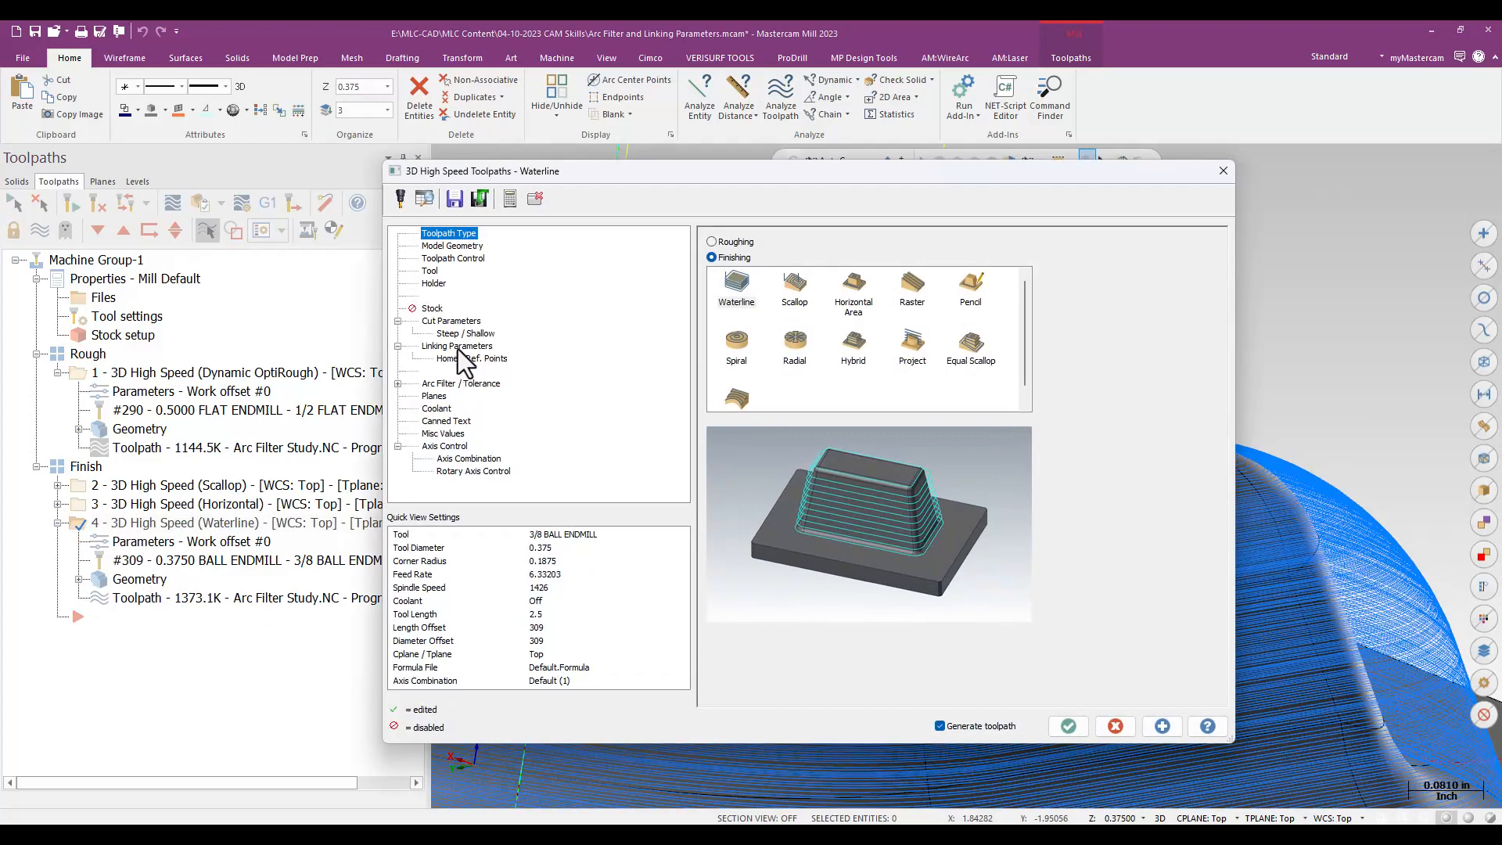
pyautogui.click(458, 346)
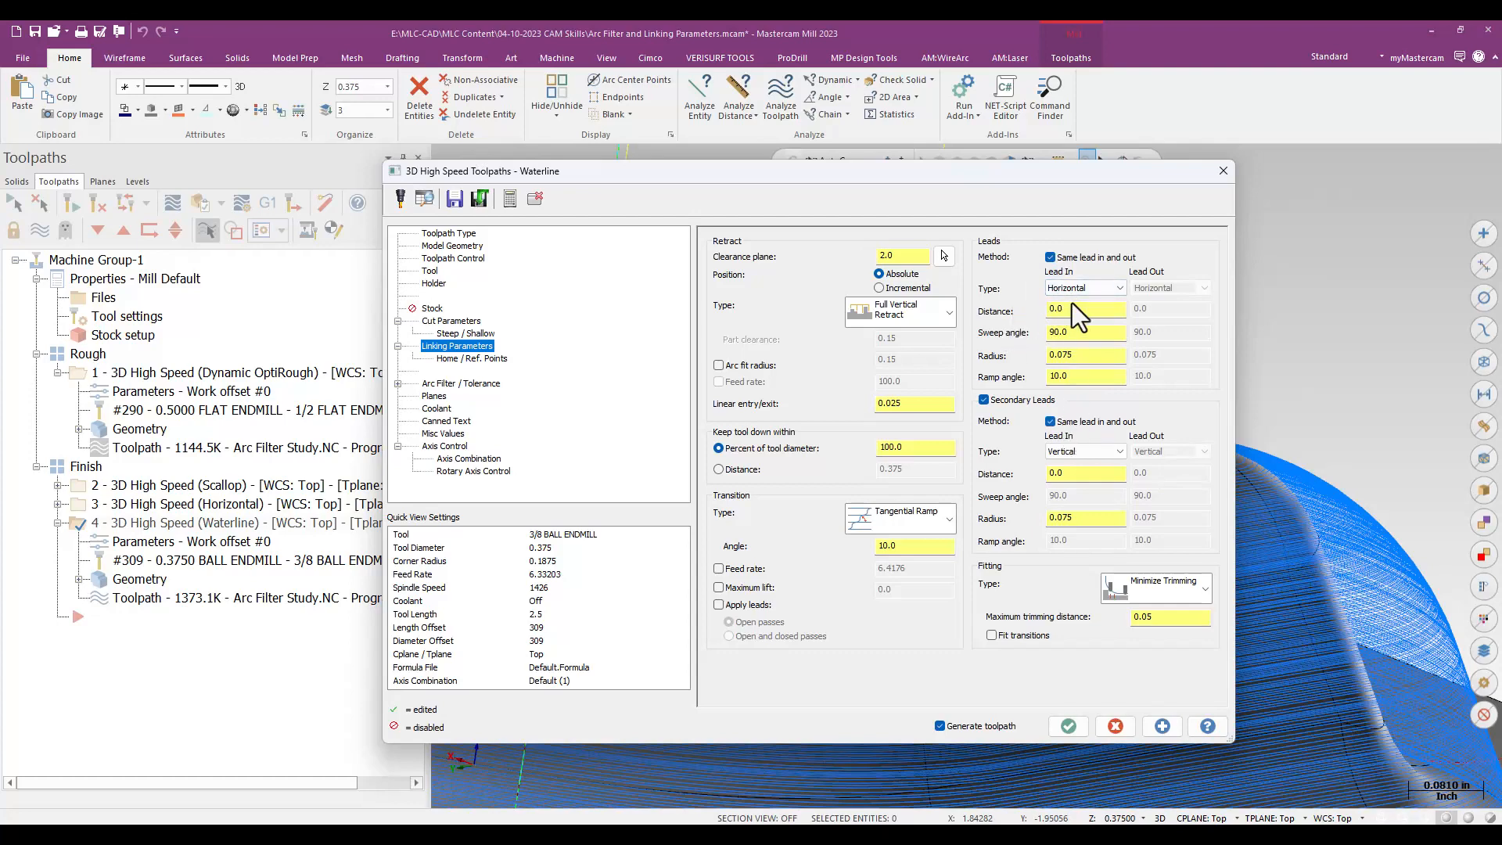
pyautogui.doubleClick(1075, 332)
pyautogui.write('60')
pyautogui.press('Tab')
pyautogui.write('.025')
pyautogui.press('Tab')
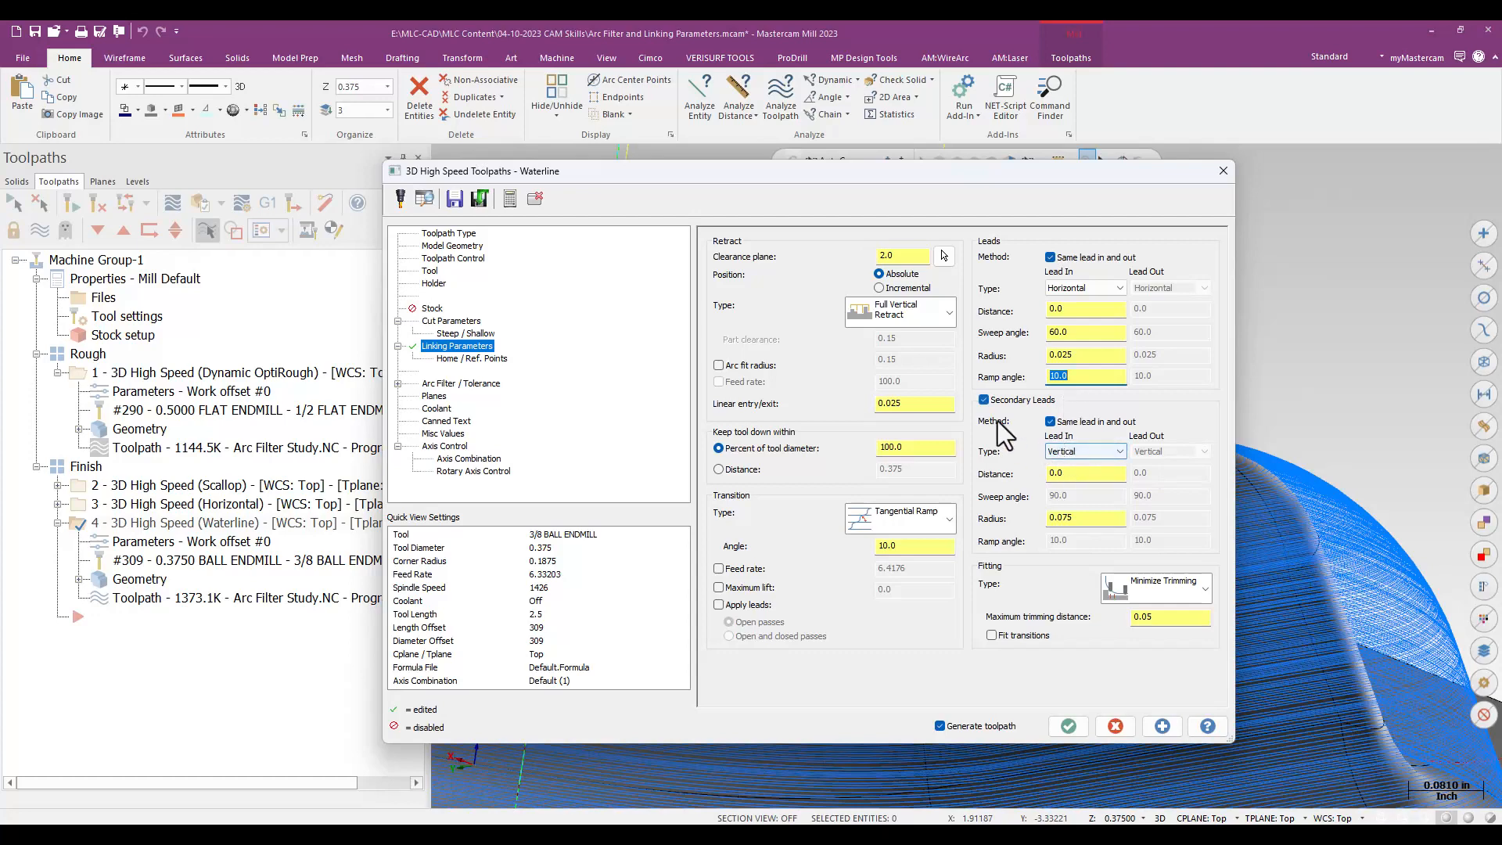
# Step: Set the secondary lead radius to 0.025, regenerate the Waterline toolpath, and inspect its lead moves
pyautogui.doubleClick(1085, 517)
pyautogui.press('BackSpace')
pyautogui.hotkey('ctrl', 'z')
pyautogui.write('0.025')
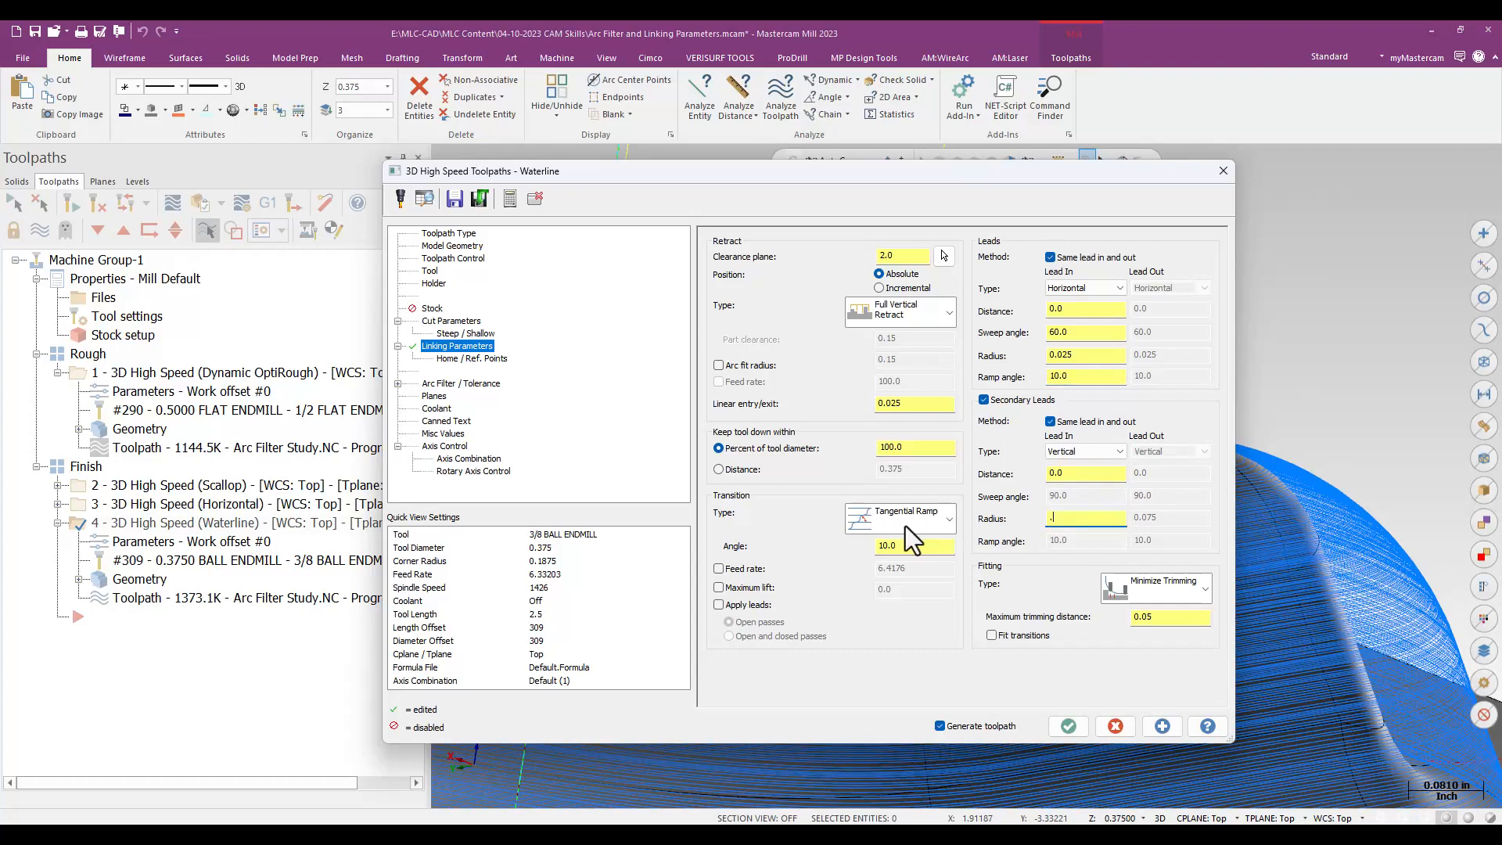
pyautogui.press('Tab')
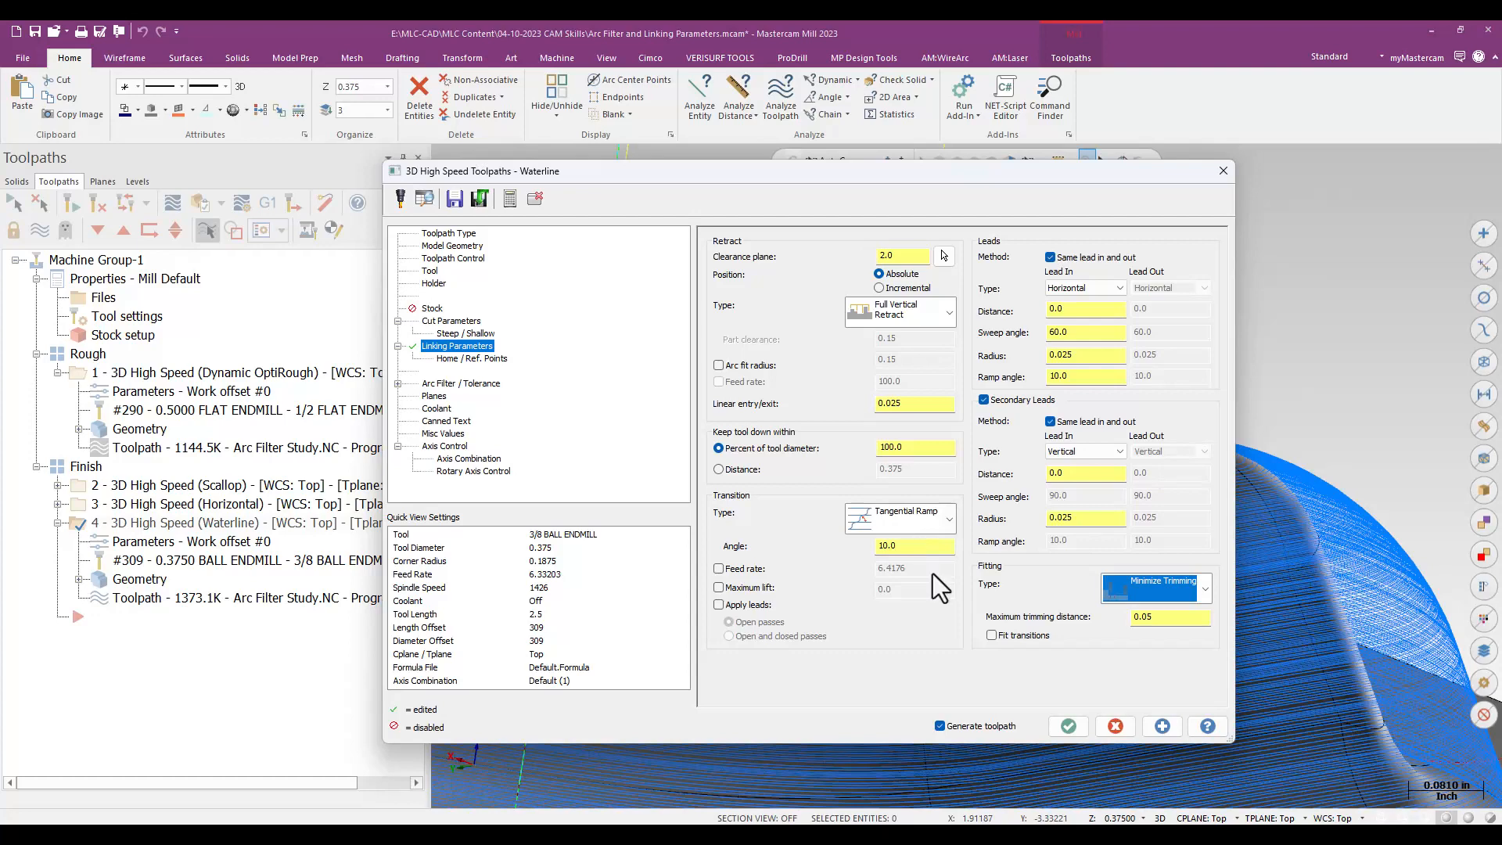
pyautogui.click(1065, 725)
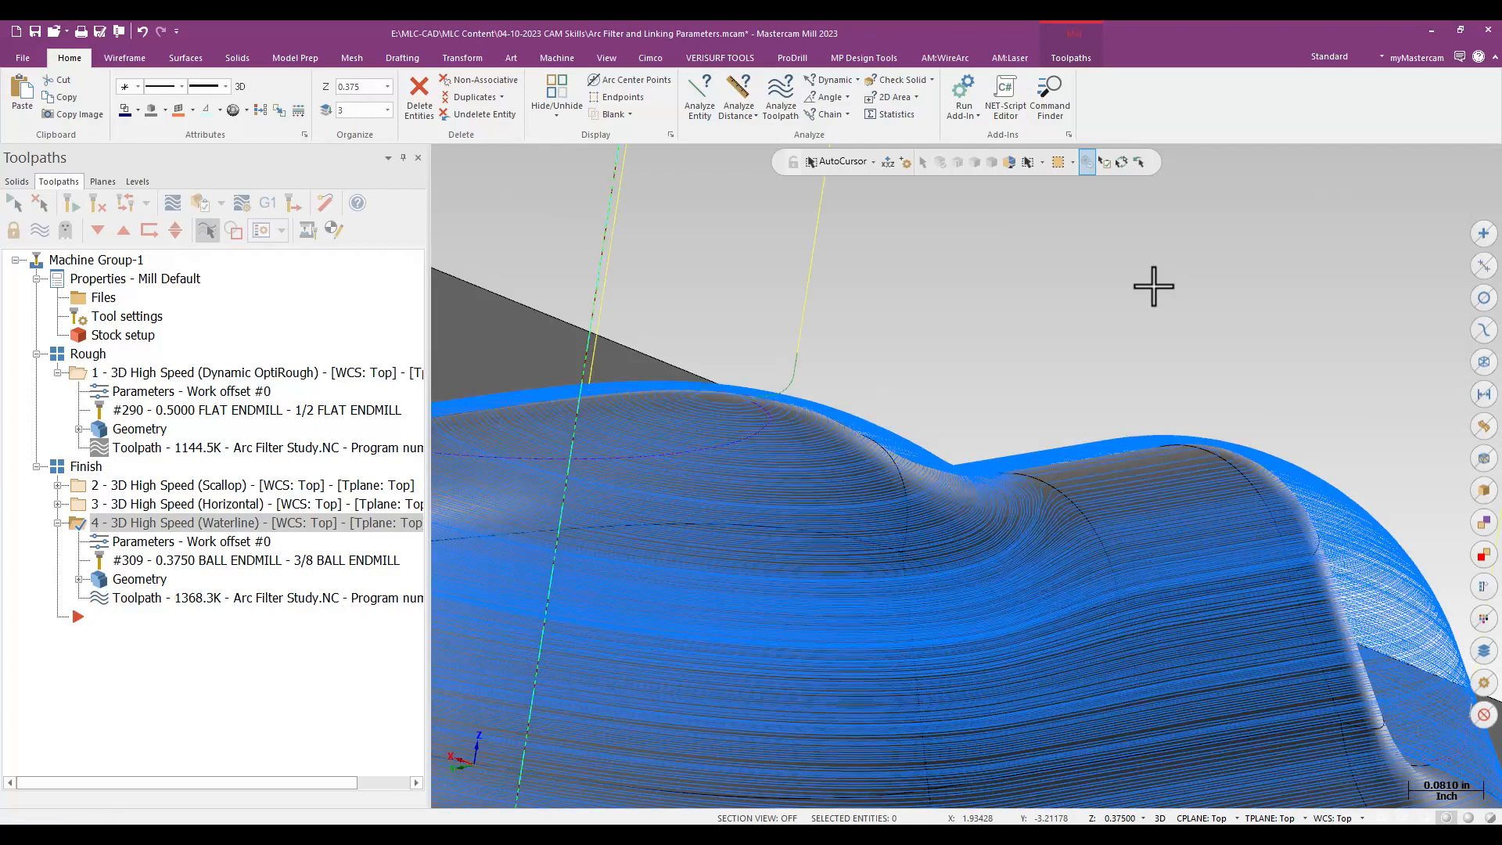
pyautogui.scroll(3, 764, 396)
pyautogui.scroll(2, 889, 412)
pyautogui.moveTo(889, 412)
pyautogui.mouseDown(button='middle')
pyautogui.moveTo(995, 406)
pyautogui.moveTo(884, 417)
pyautogui.mouseUp(button='middle')
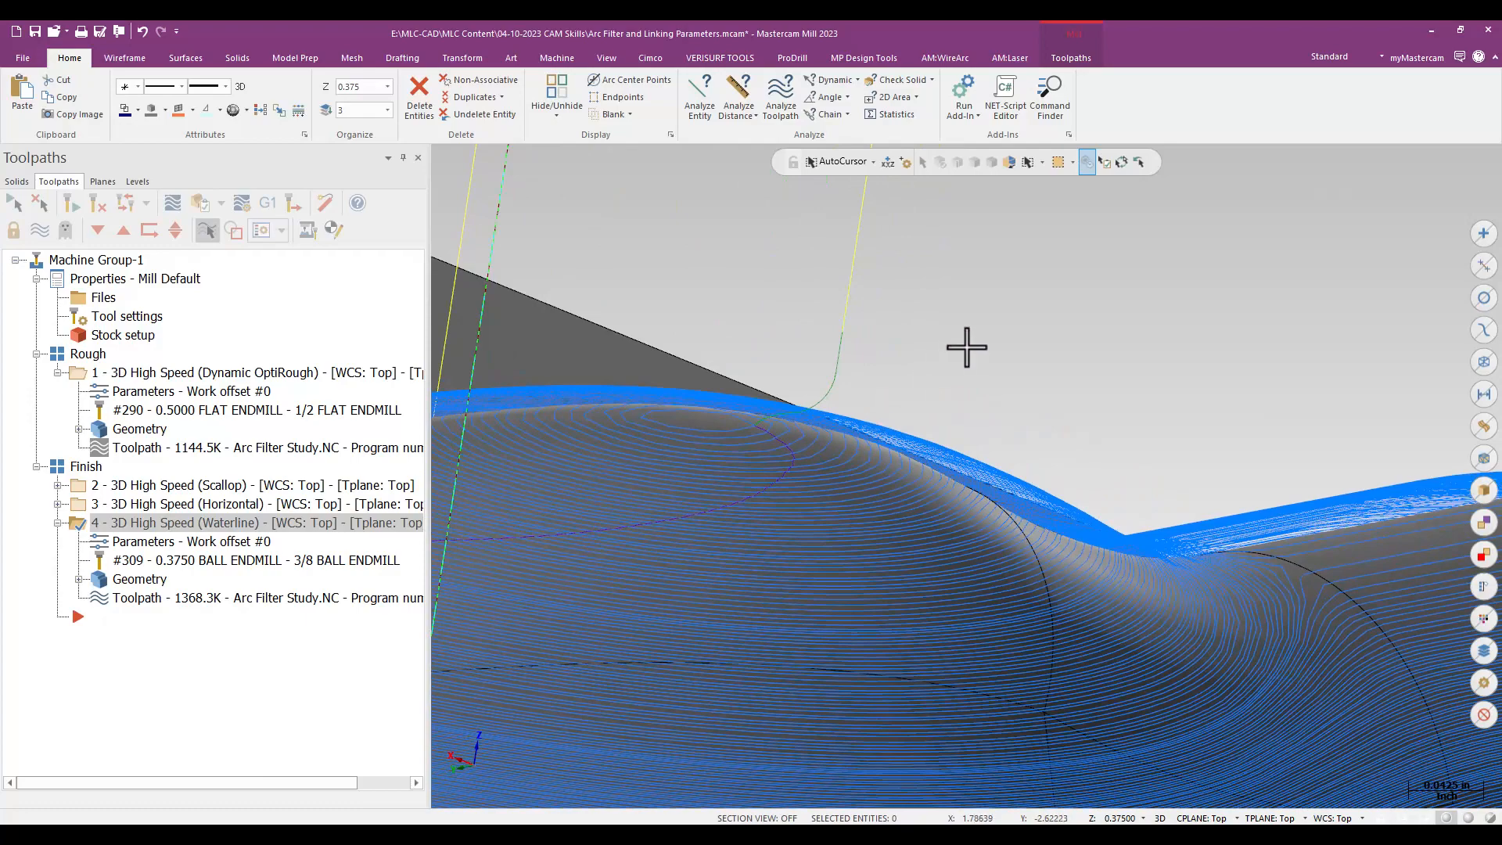
pyautogui.scroll(-4, 967, 347)
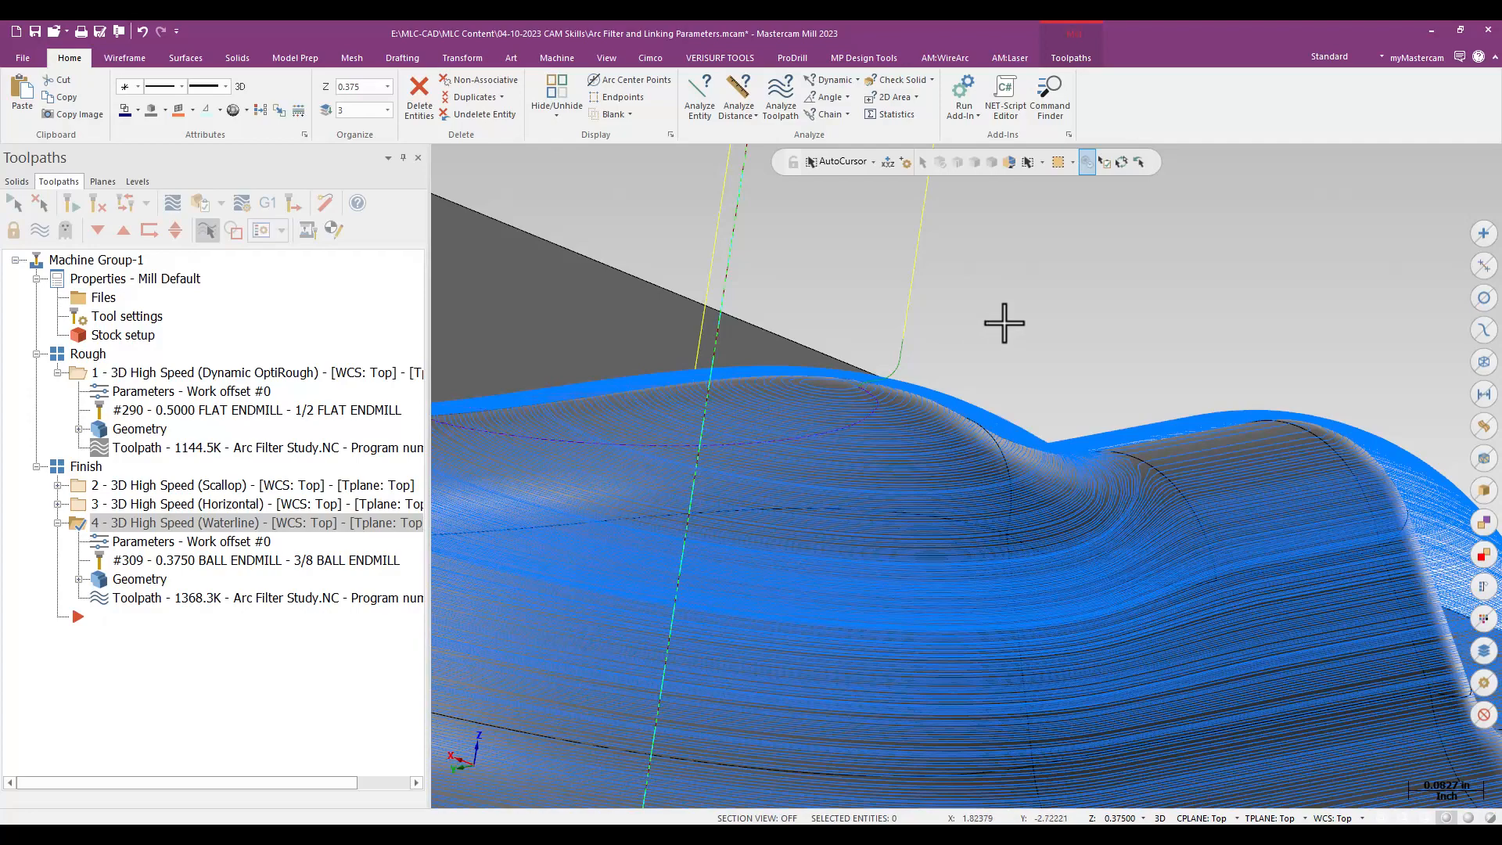
pyautogui.scroll(-1, 1006, 313)
# Step: Reopen the Waterline operation's linking parameters, set the retract type to Minimum Vertical Retract, and enable the retract feed rate at 100.0
pyautogui.click(142, 546)
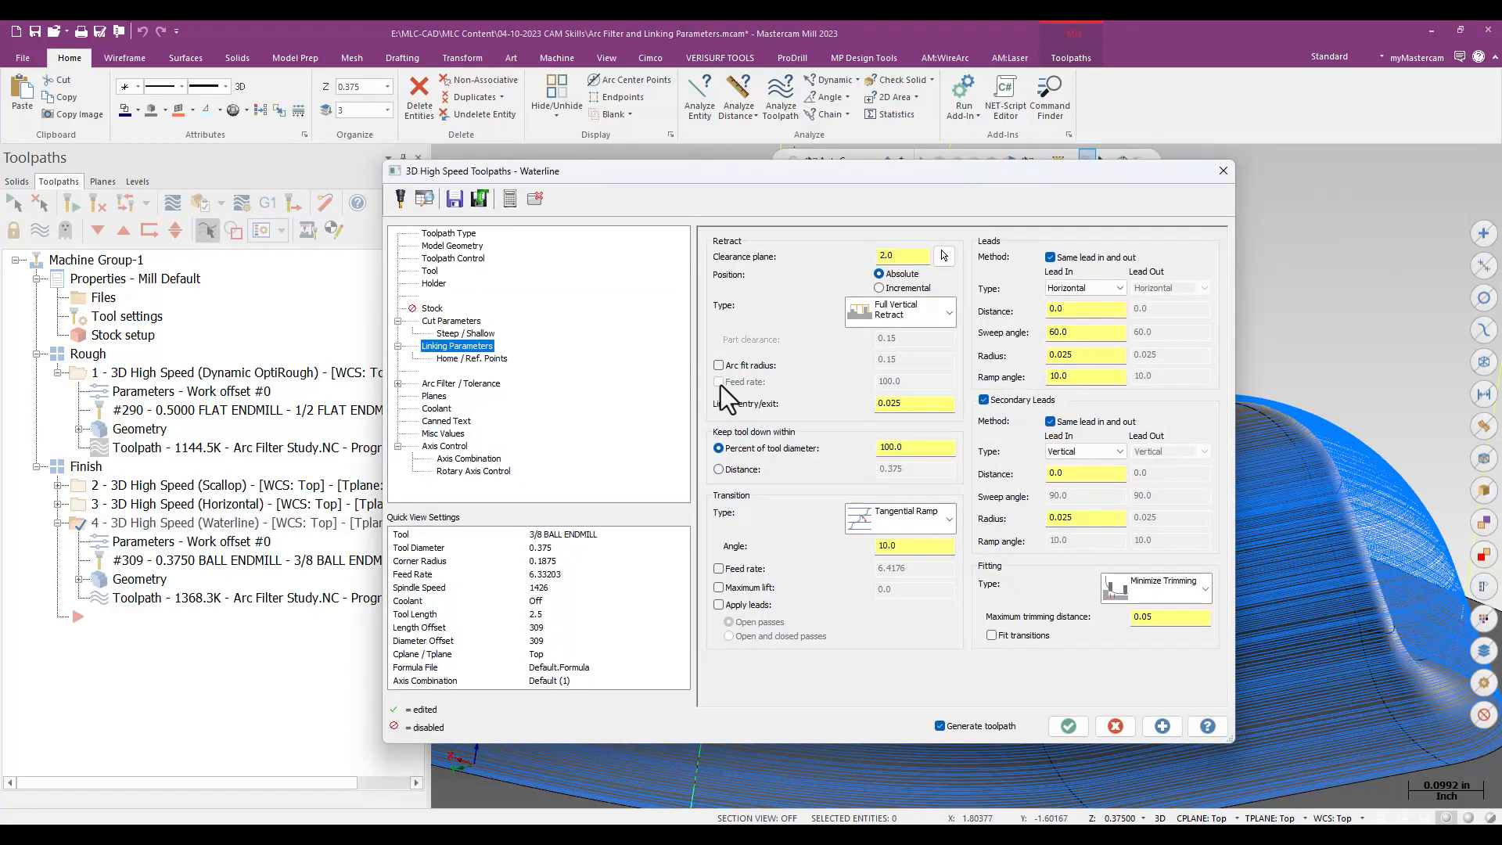
pyautogui.click(899, 312)
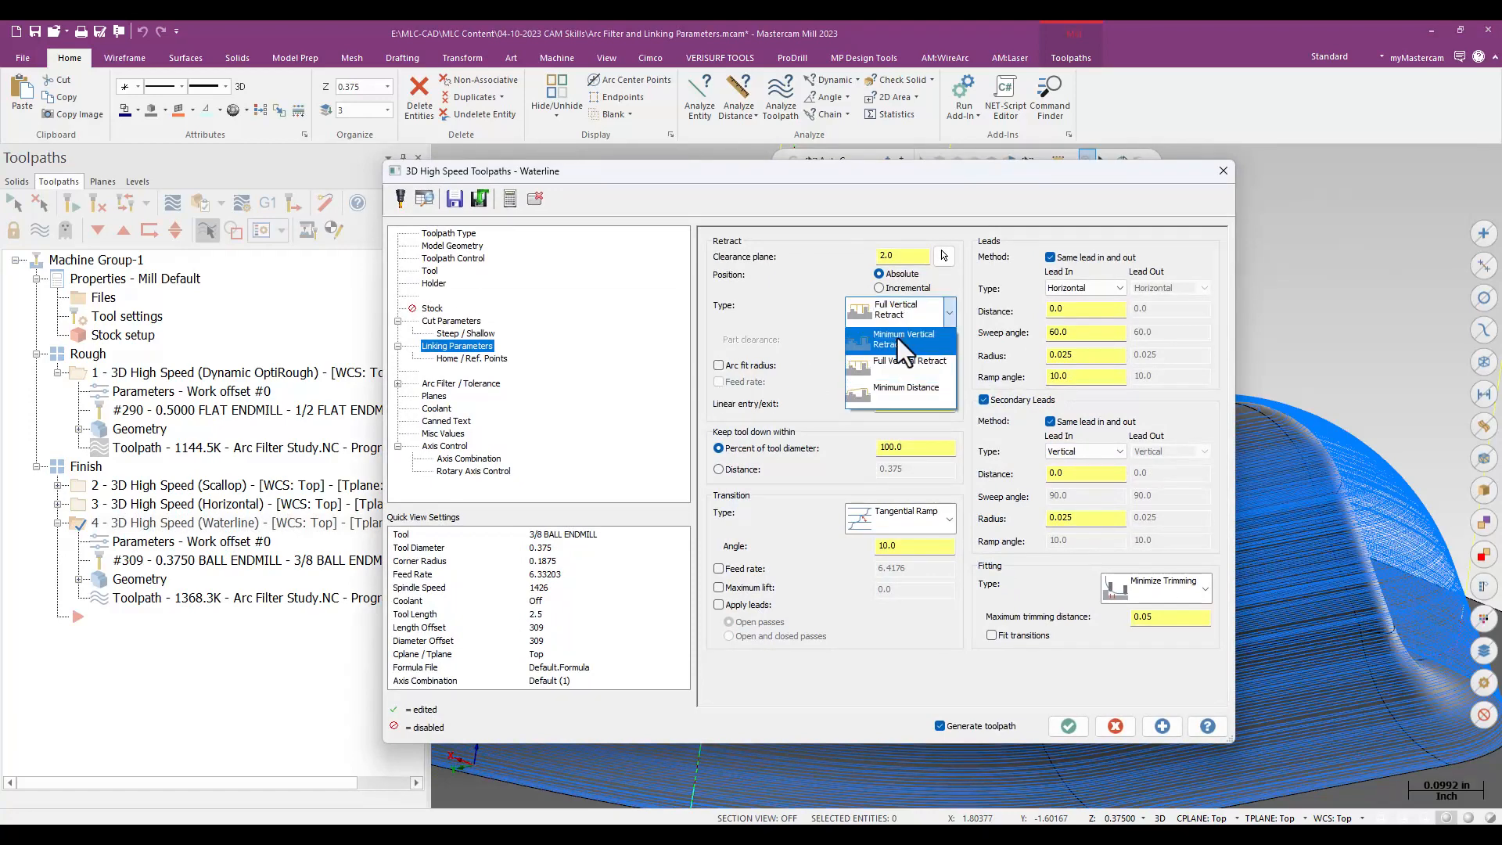
pyautogui.click(898, 338)
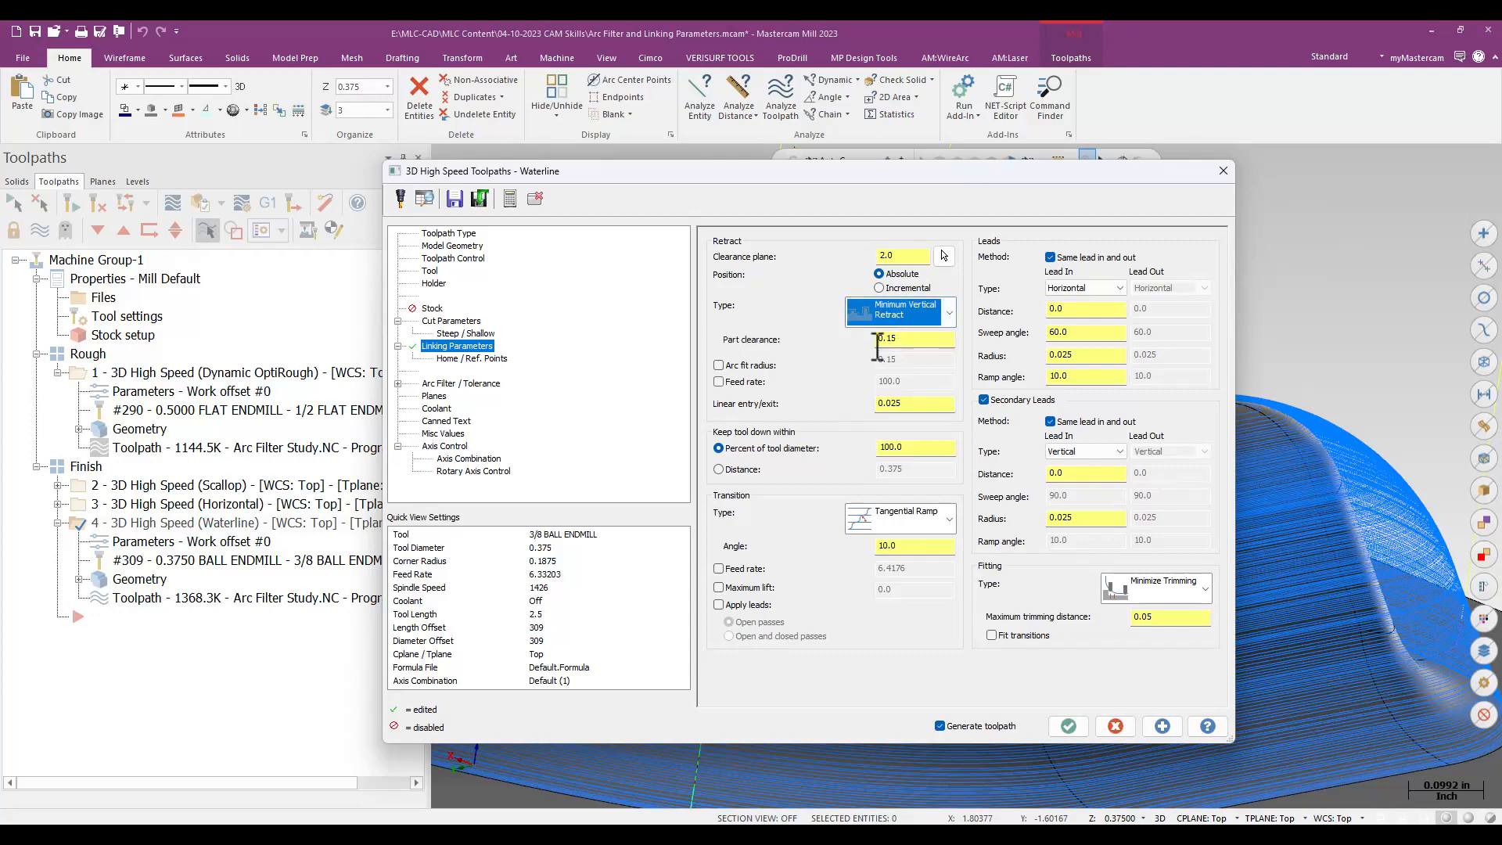
pyautogui.click(720, 382)
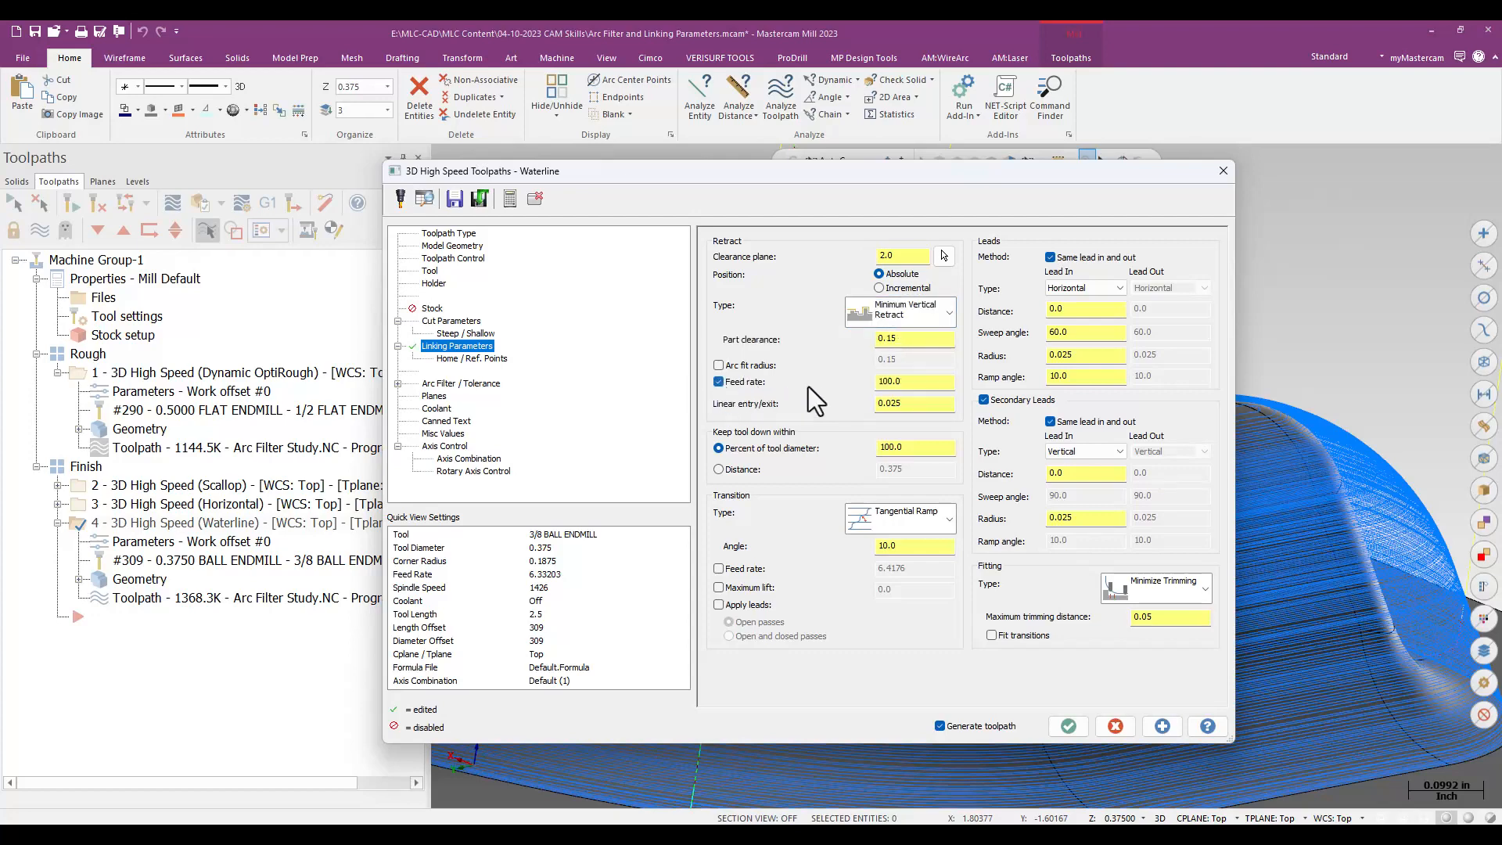